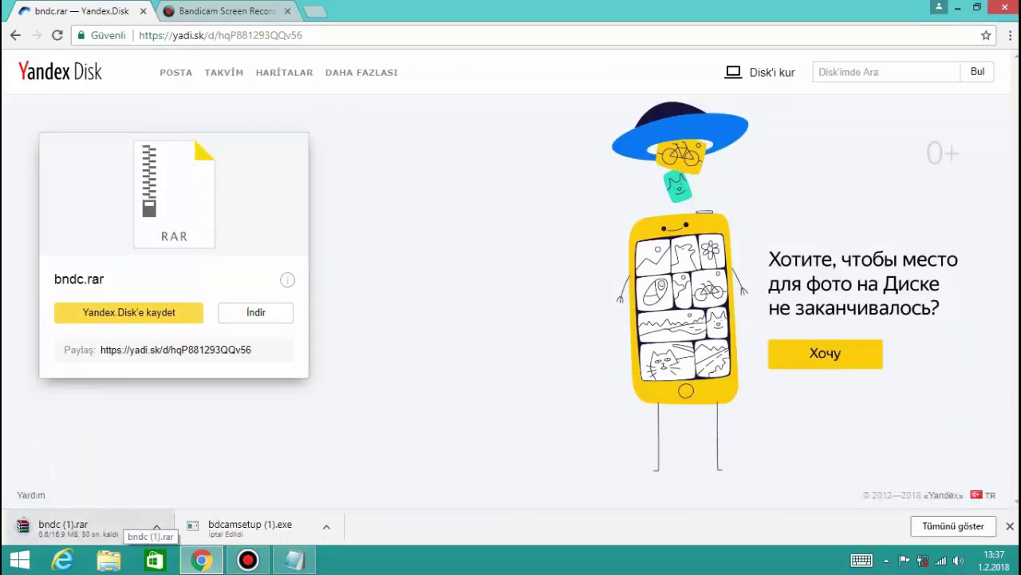
Minimize the browser and open pc- > İndirilenler in File Explorer
left_click(957, 7)
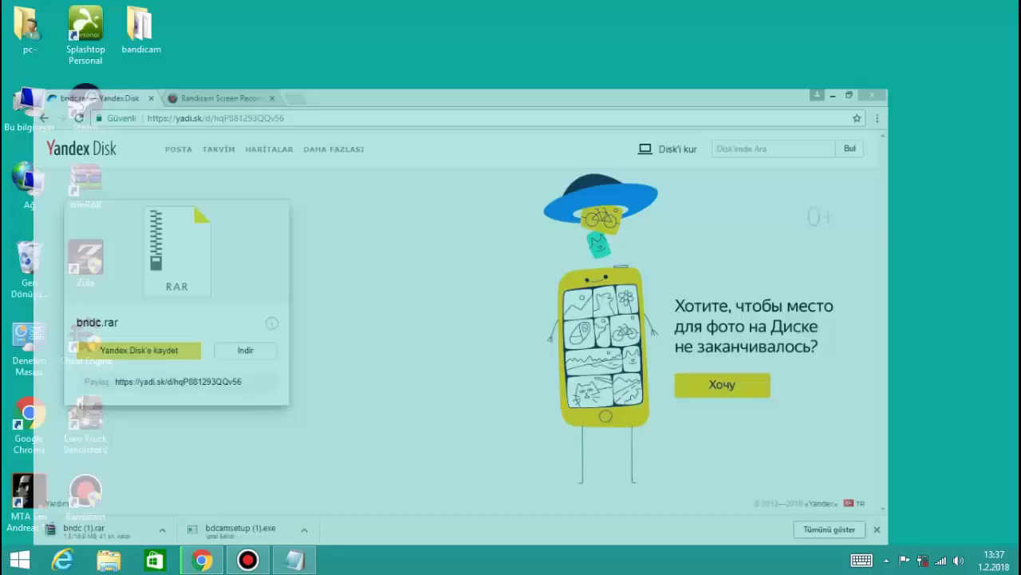
double_click(29, 28)
double_click(577, 148)
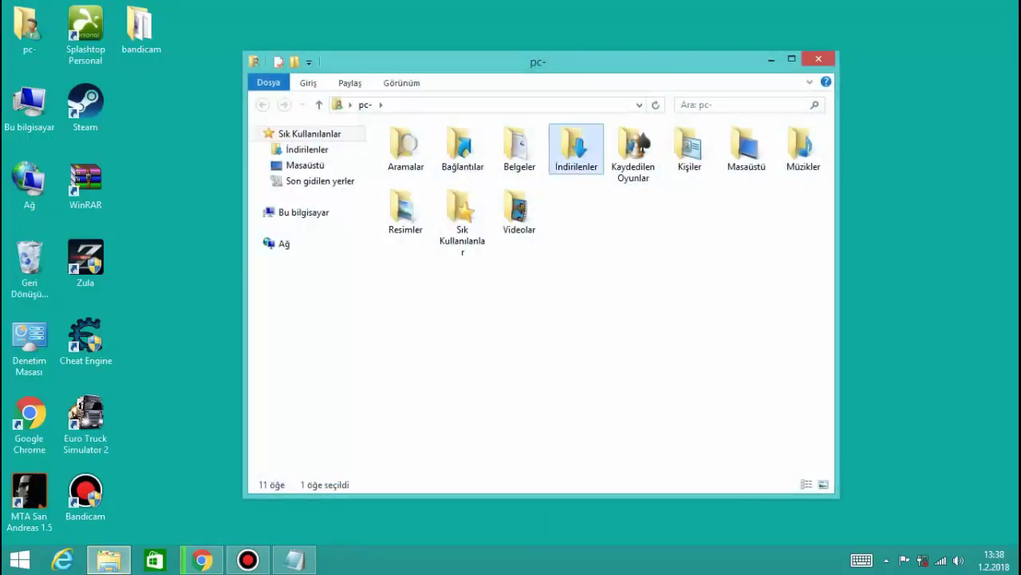
Cancel the duplicate bndc (1).rar download in Chrome and bring the Notepad note forward
left_click(202, 560)
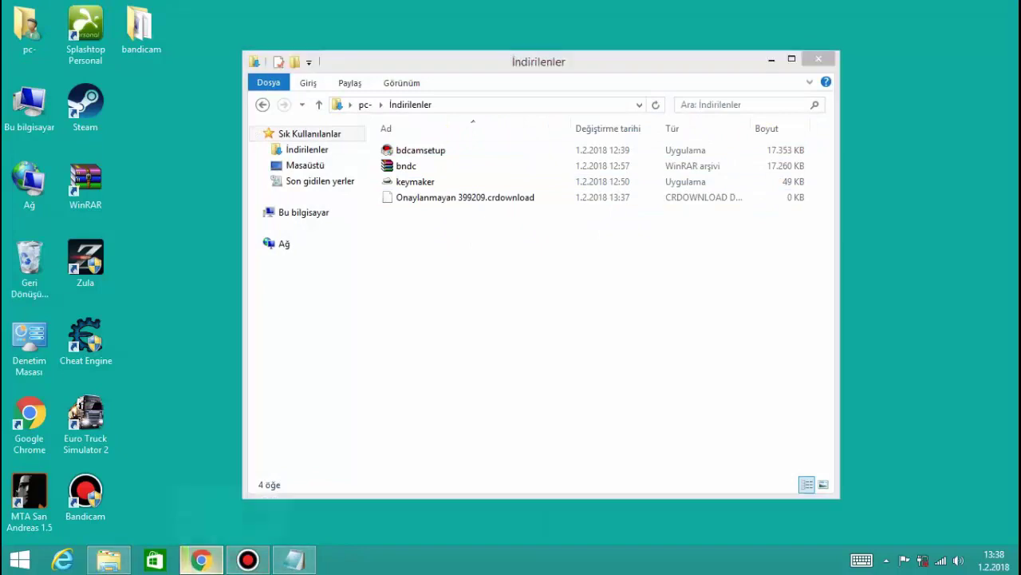
left_click(156, 527)
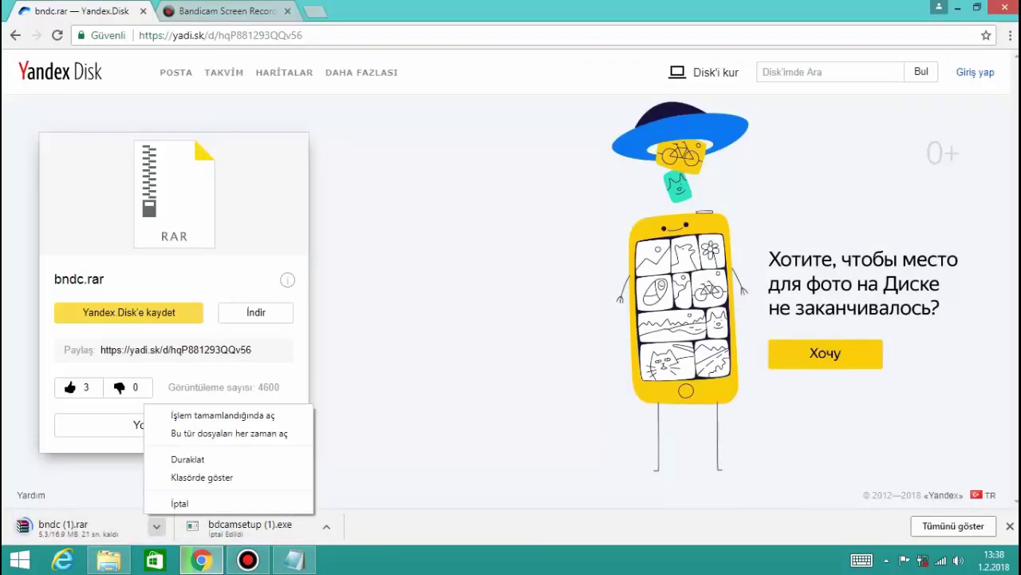
left_click(155, 503)
left_click(202, 560)
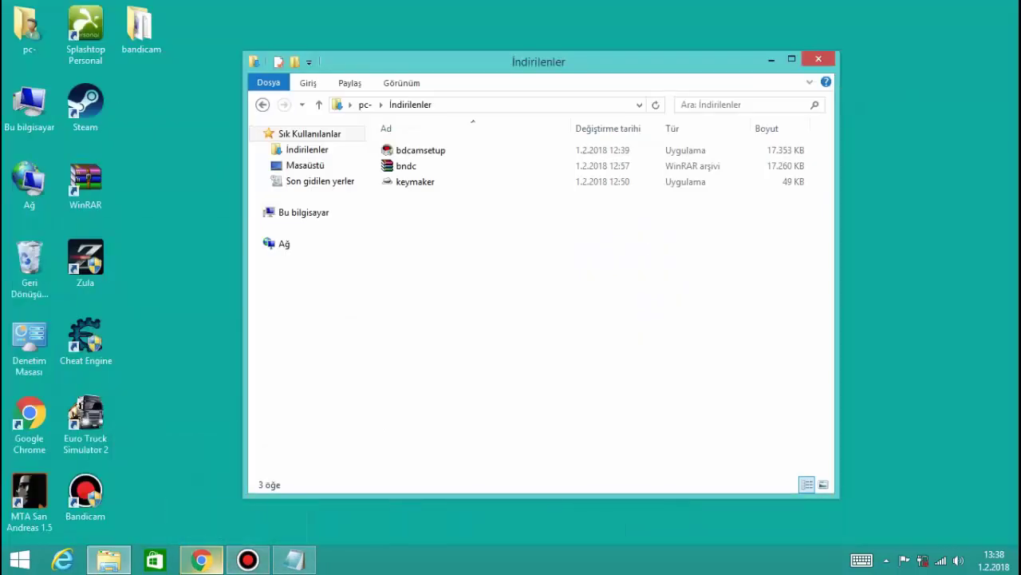
left_click(293, 559)
Replace the note with 'o program indikten sonra böyle bir şey gelicek karşımıza', trimming its ending
key("ctrl+a")
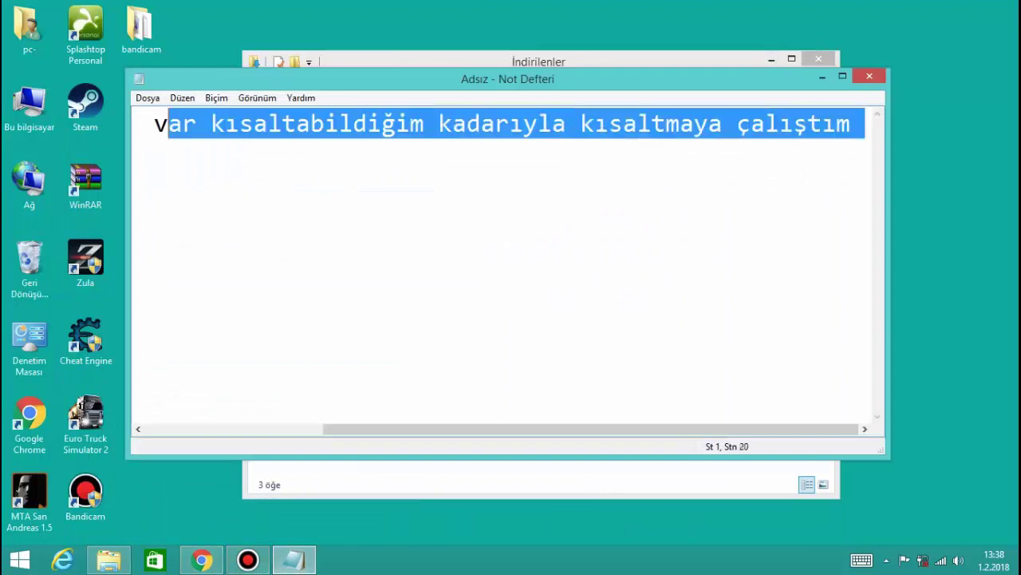
key("BackSpace")
type("o b")
key("BackSpace")
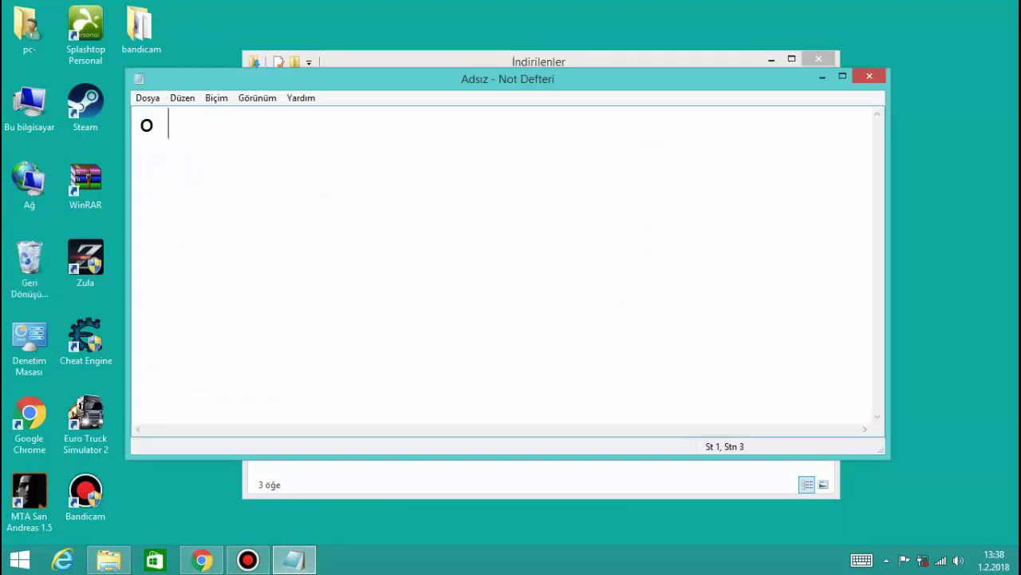
type("program ")
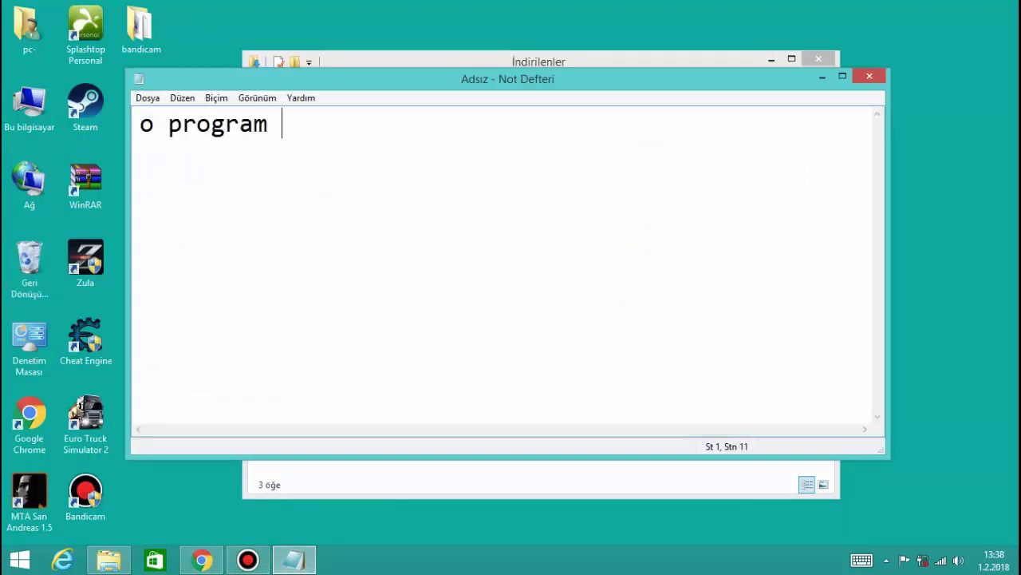
type("indikten s")
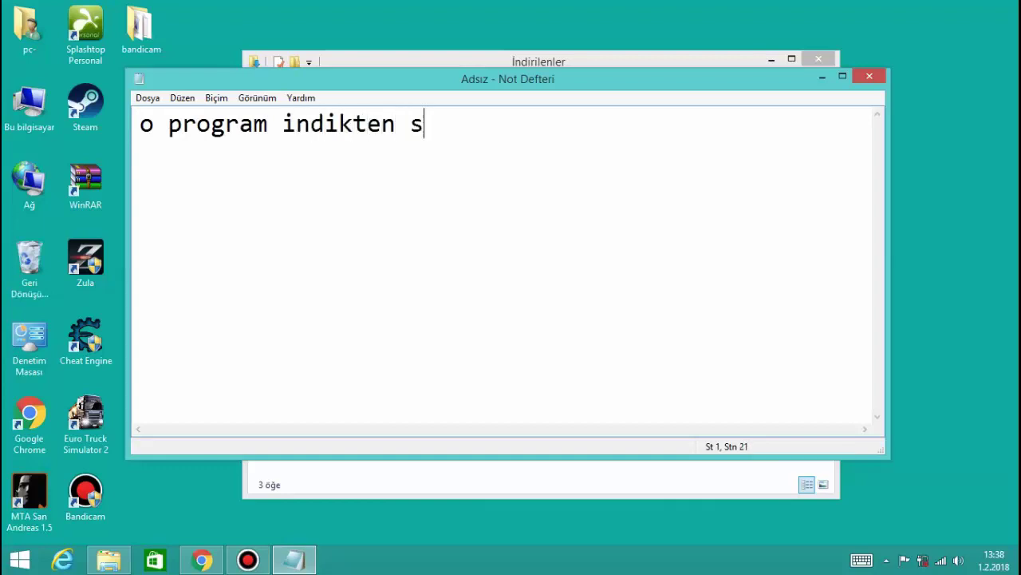
type("onra böyle ")
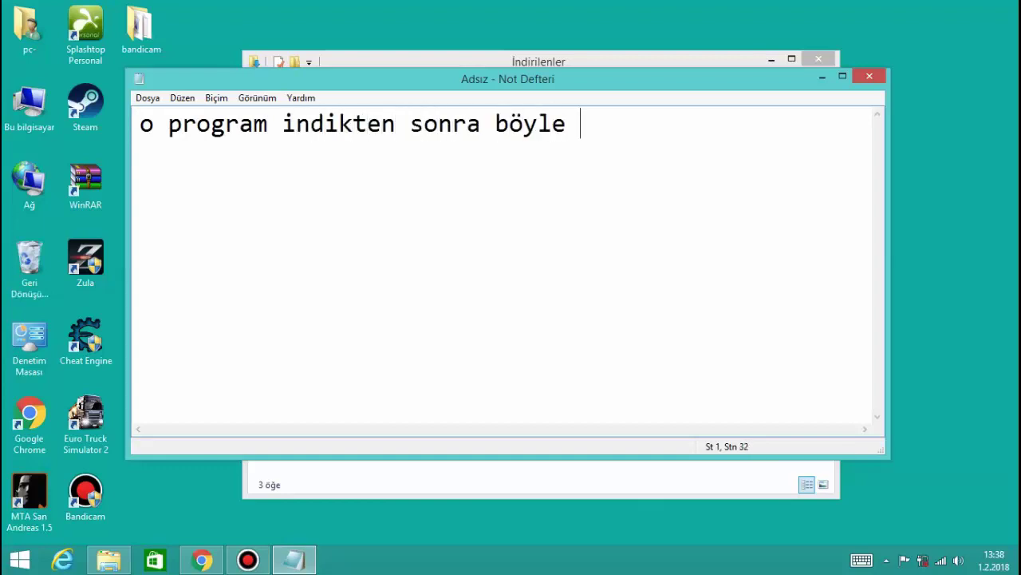
type("bir şey ")
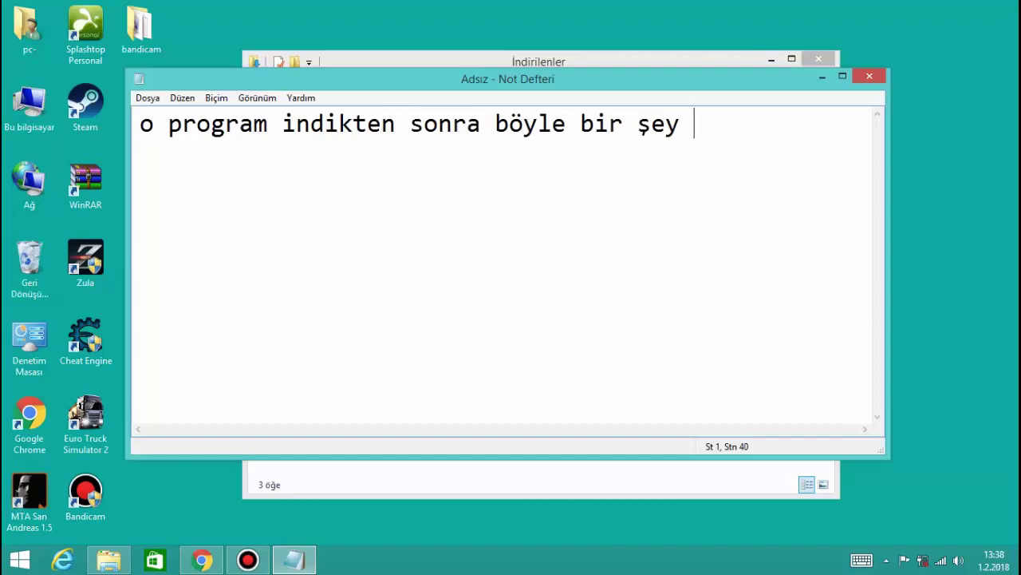
type("gelicek karş")
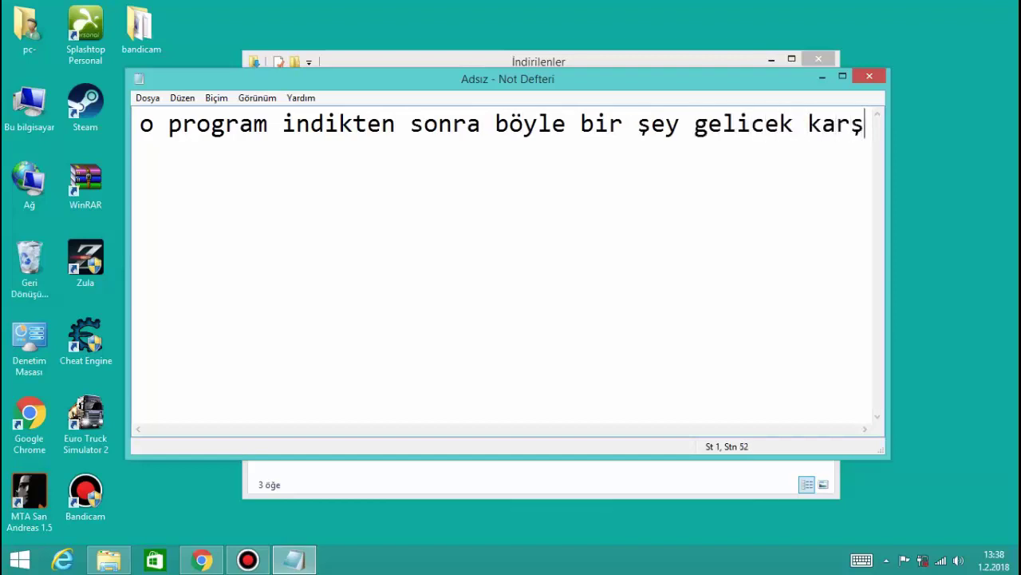
type("ımıza")
key("BackSpace")
key("BackSpace")
key("BackSpace")
key("BackSpace")
key("BackSpace")
key("BackSpace")
key("BackSpace")
key("BackSpace")
key("BackSpace")
key("BackSpace")
key("BackSpace")
key("BackSpace")
key("BackSpace")
key("BackSpace")
key("BackSpace")
key("BackSpace")
key("BackSpace")
key("BackSpace")
key("BackSpace")
key("BackSpace")
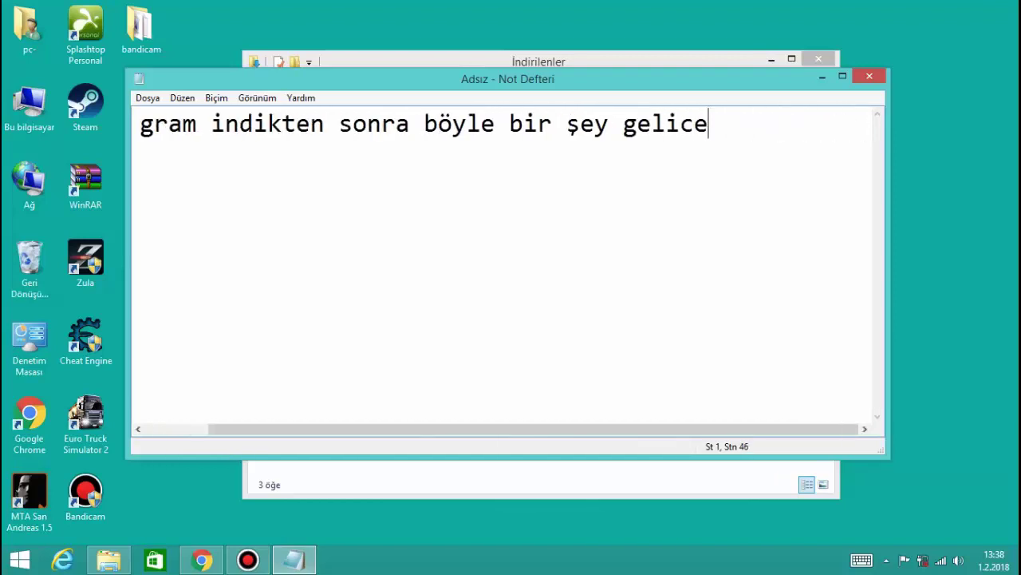
key("BackSpace")
key("BackSpace")
key("BackSpace")
key("BackSpace")
key("BackSpace")
key("BackSpace")
key("BackSpace")
key("BackSpace")
key("BackSpace")
key("BackSpace")
key("BackSpace")
key("BackSpace")
key("BackSpace")
key("BackSpace")
key("BackSpace")
key("BackSpace")
key("BackSpace")
key("BackSpace")
key("BackSpace")
key("BackSpace")
Open bndc.rar from İndirilenler in WinRAR and look inside the nested Keymaker-MAZE.rar
key("super+Down")
key("BackSpace")
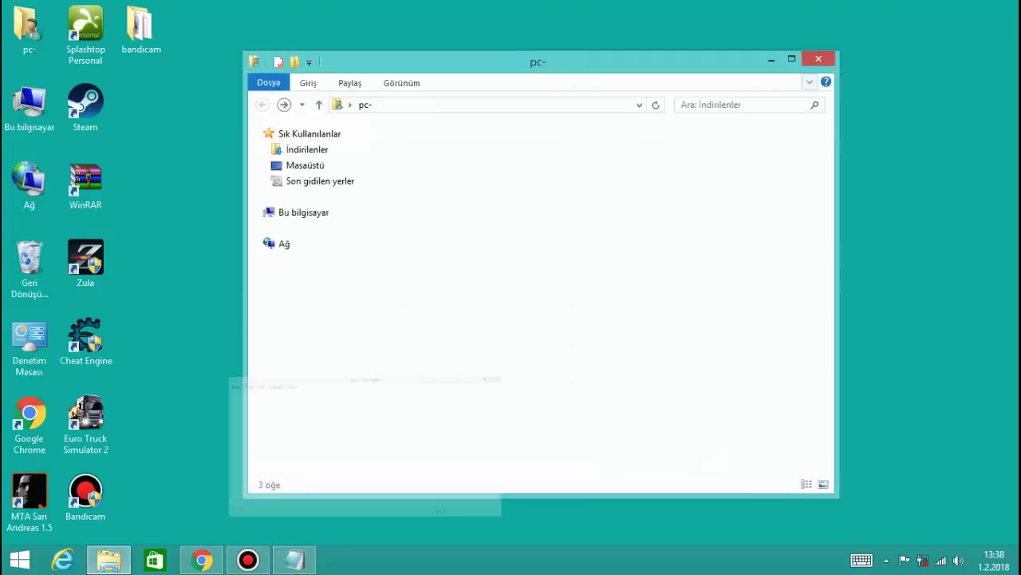
key("Return")
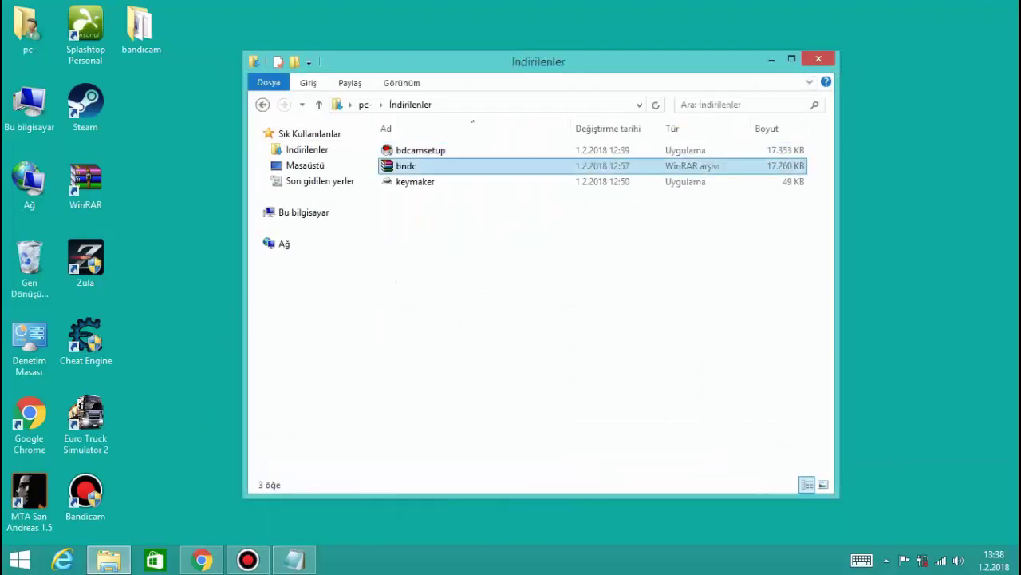
key("Return")
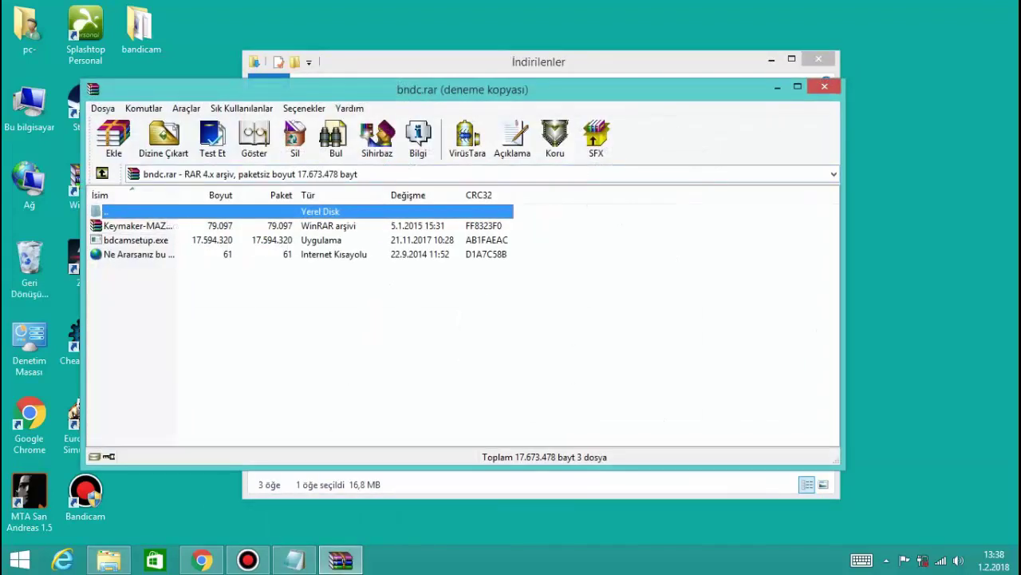
key("Down")
key("Return")
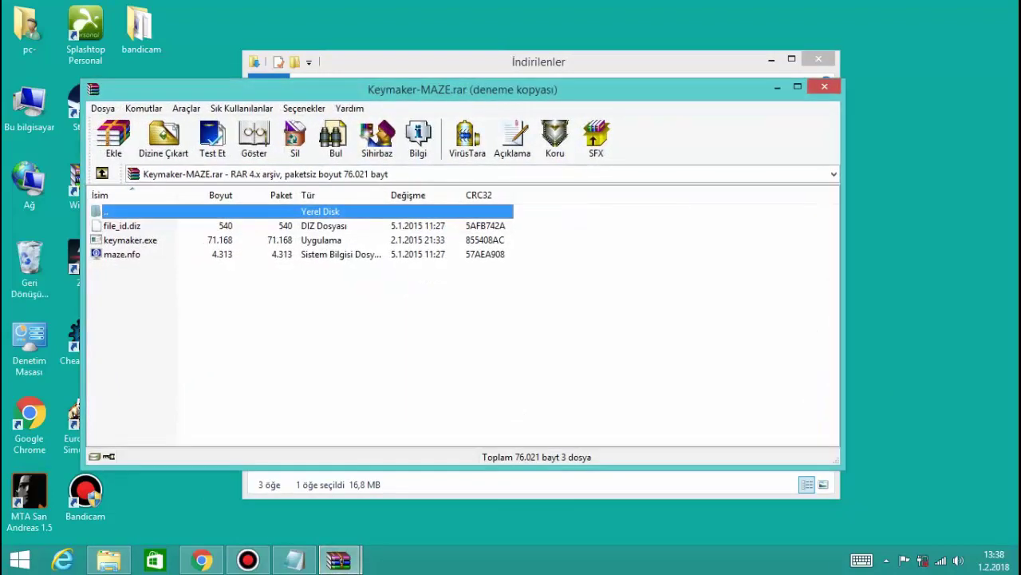
key("Return")
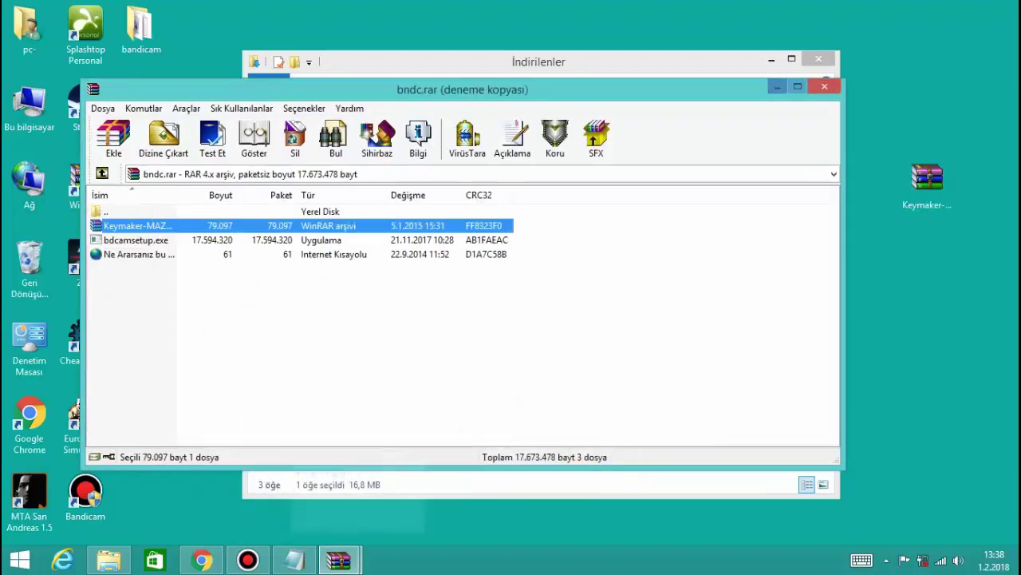
key("alt+Tab")
Create a desktop folder with the default name Yeni klasör, then open the desktop Keymaker-MAZE archive
left_click(771, 59)
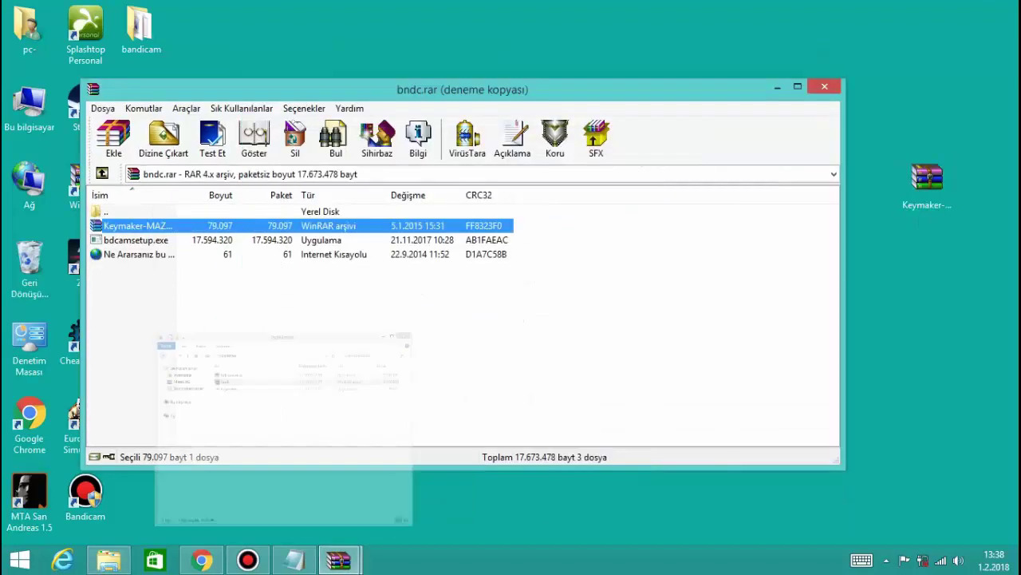
left_click(766, 39)
right_click(741, 58)
mouse_move(790, 237)
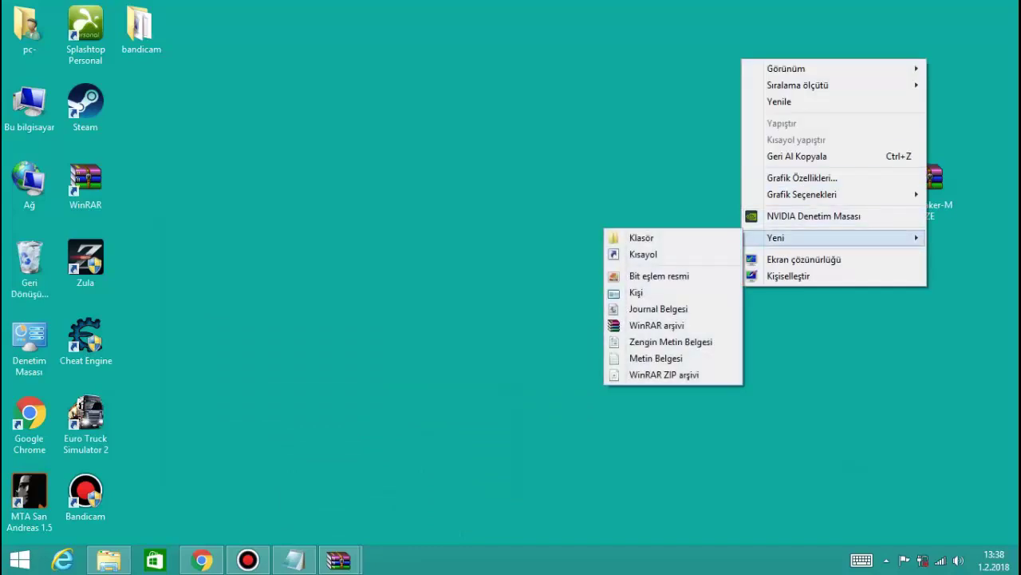
left_click(641, 237)
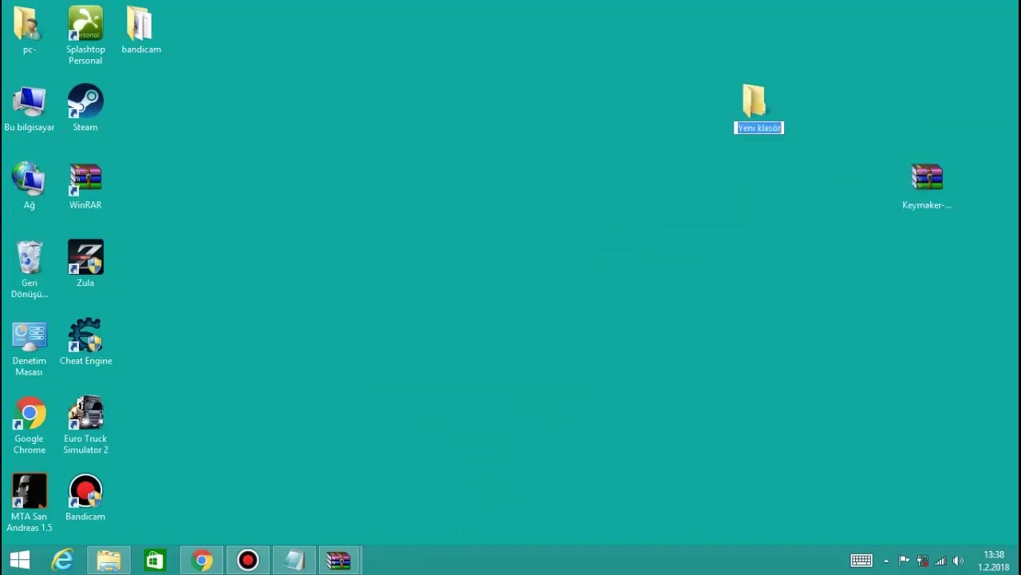
type("bandi")
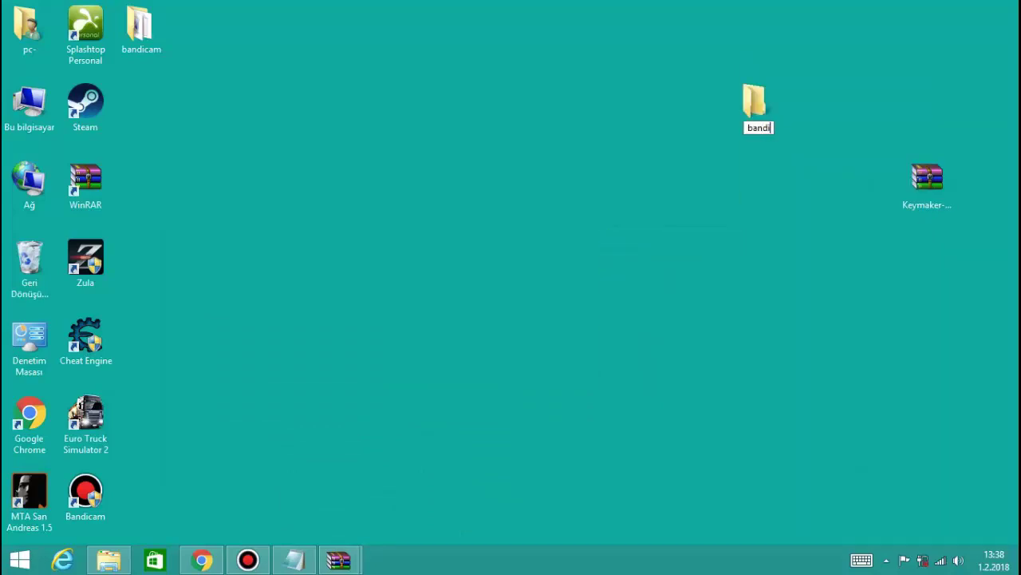
type("cam")
key("Return")
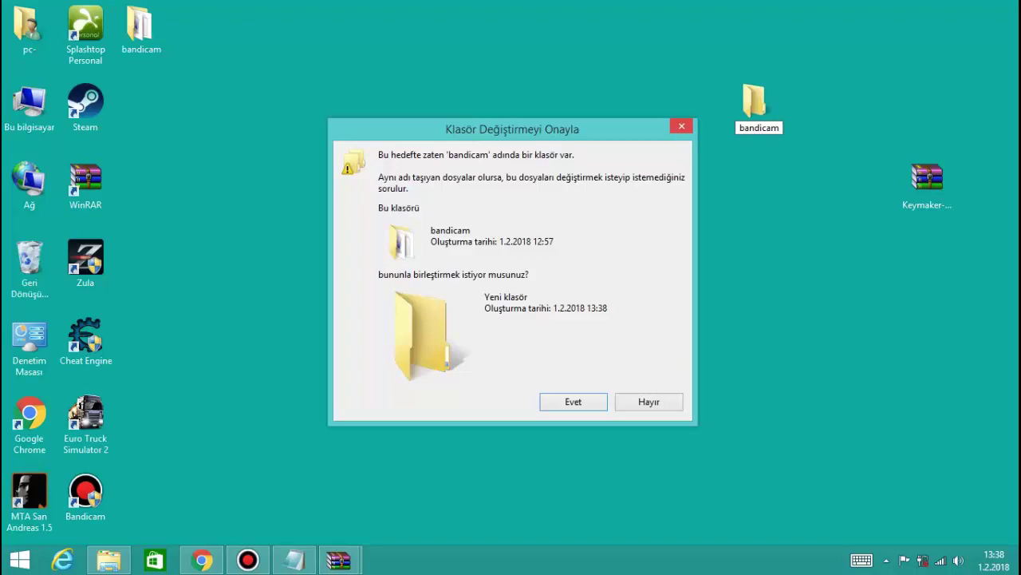
key("Escape")
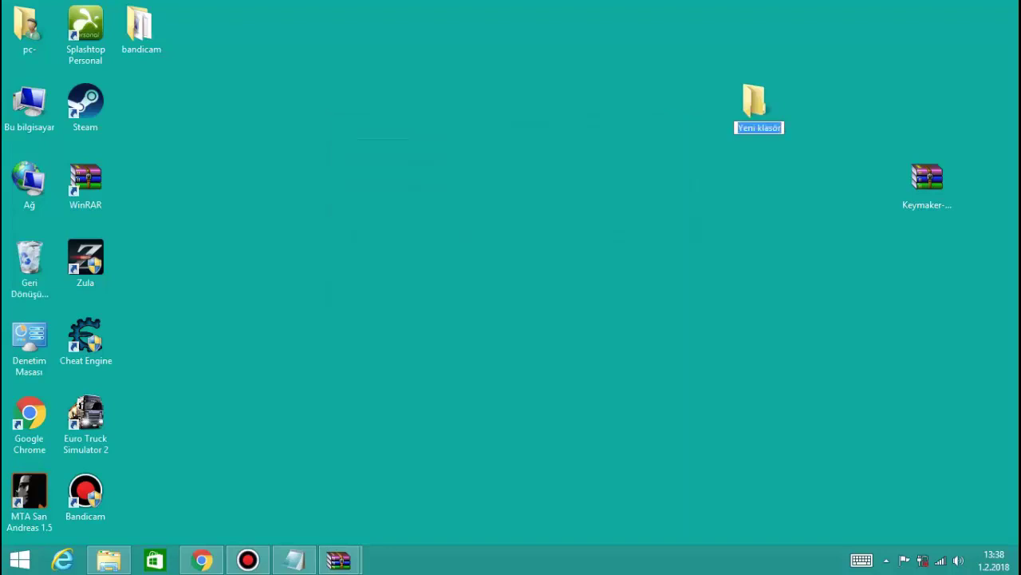
key("Return")
mouse_move(930, 177)
left_mouse_down()
mouse_move(803, 137)
mouse_move(830, 161)
mouse_move(930, 177)
left_mouse_up()
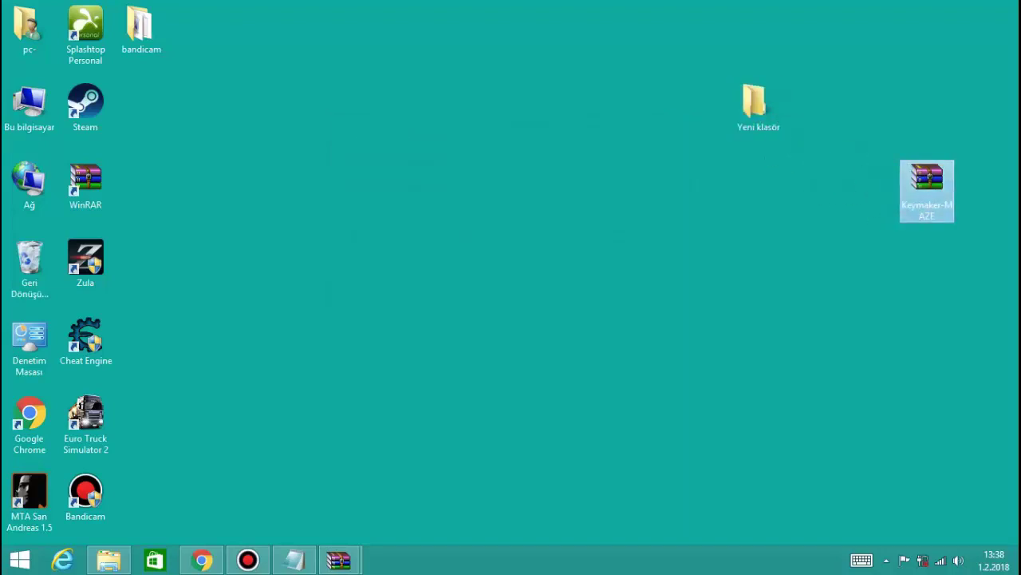
double_click(930, 177)
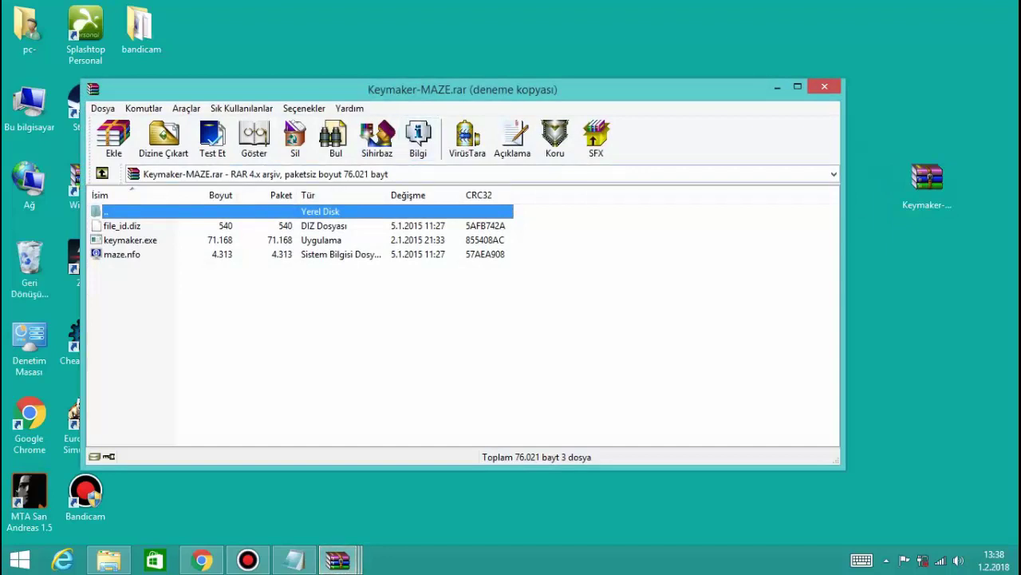
Extract Keymaker-MAZE into the desktop folder Yeni klasör
key("Escape")
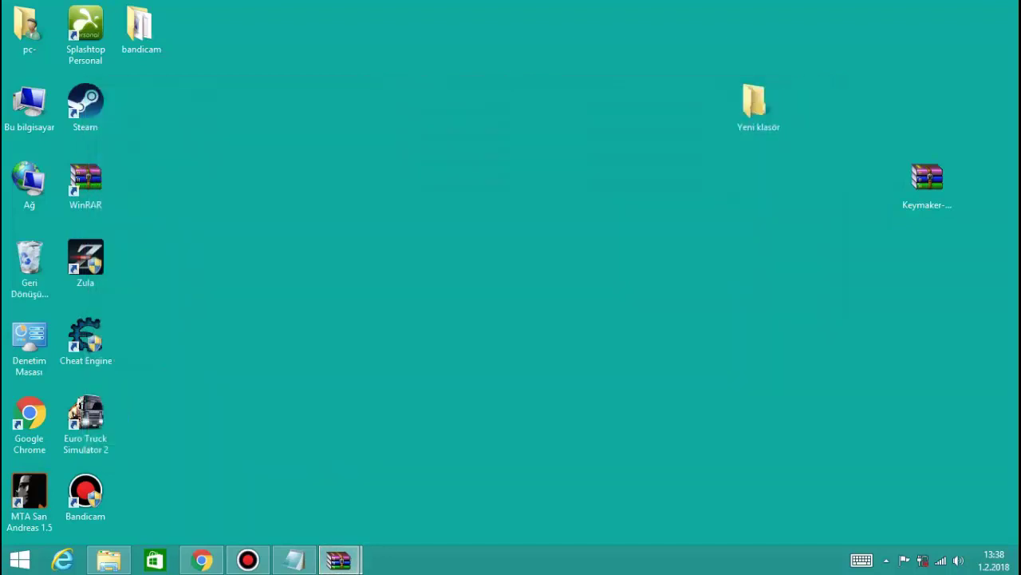
right_click(930, 177)
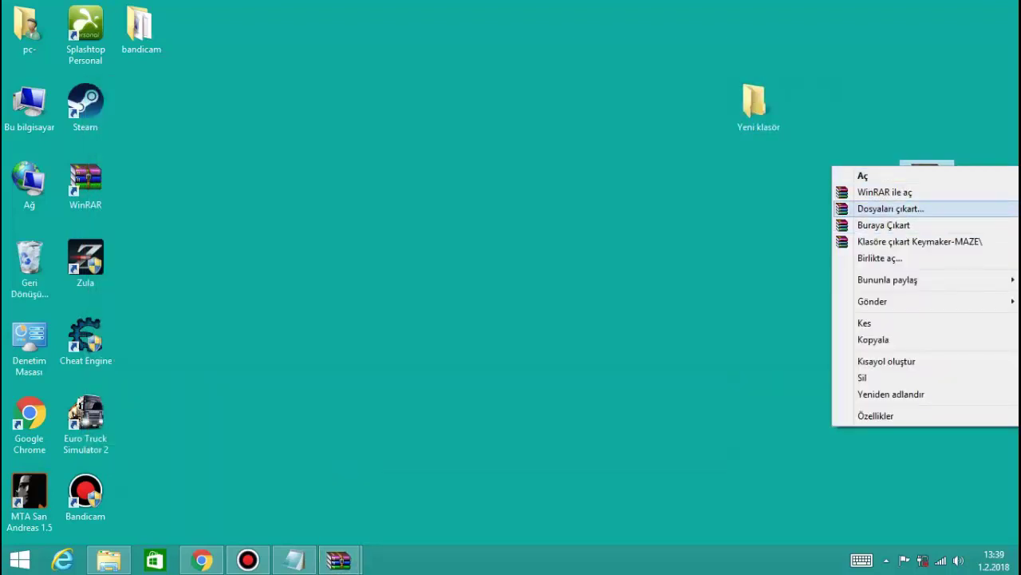
key("Return")
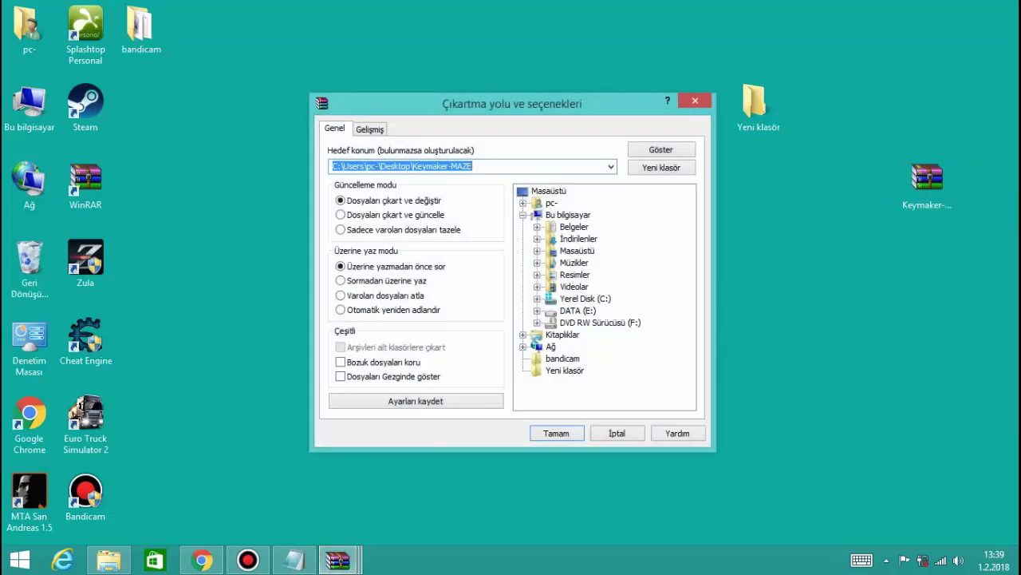
left_click(565, 370)
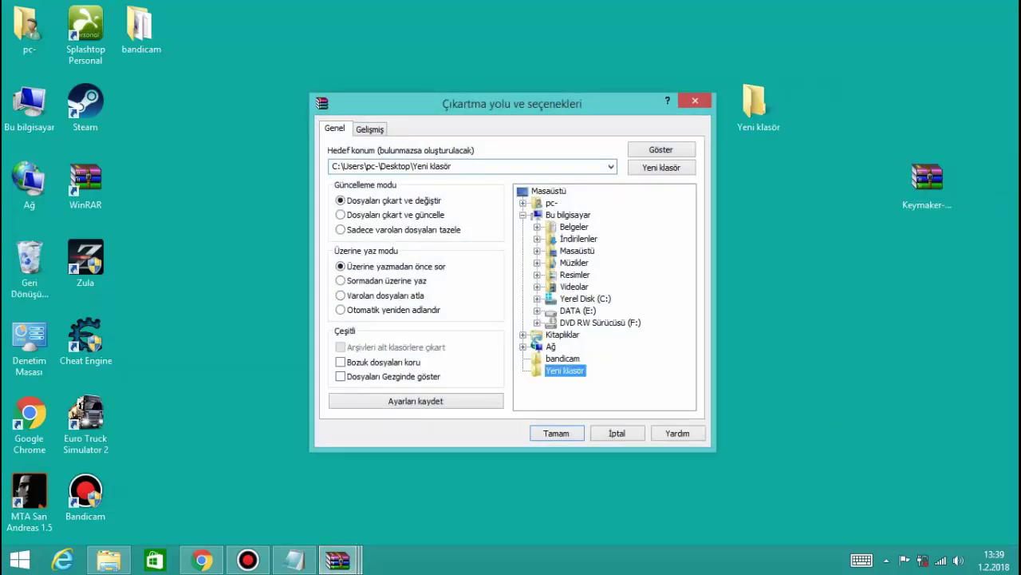
left_click(556, 433)
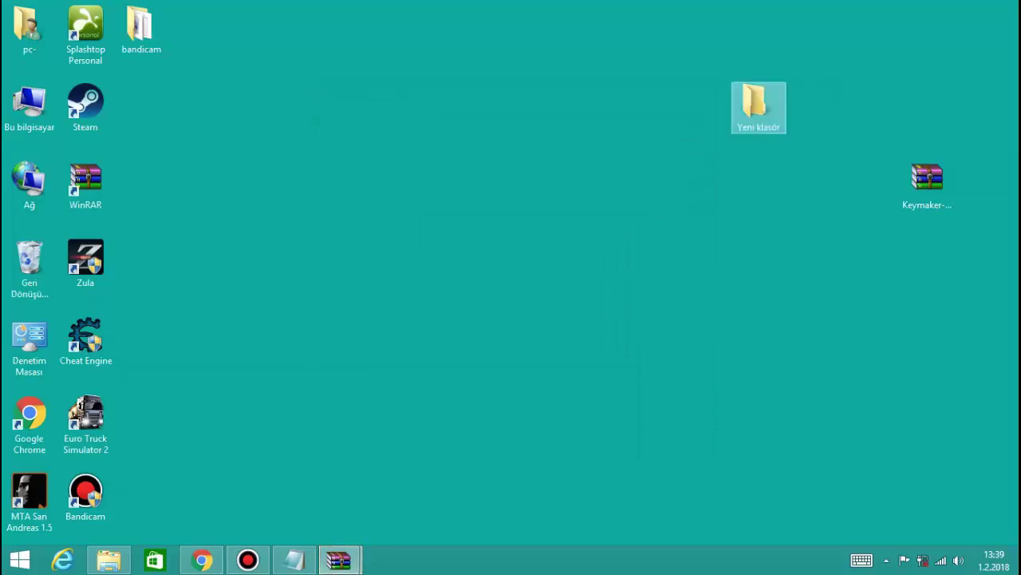
Open Yeni klasör, launch keymaker briefly, close it and return to Notepad
double_click(754, 104)
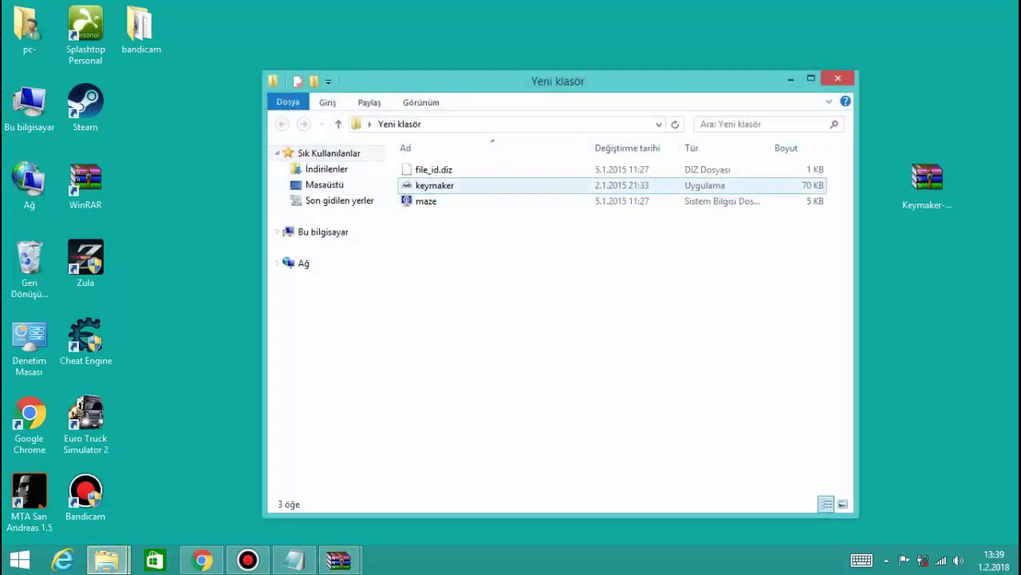
double_click(434, 185)
left_click(542, 324)
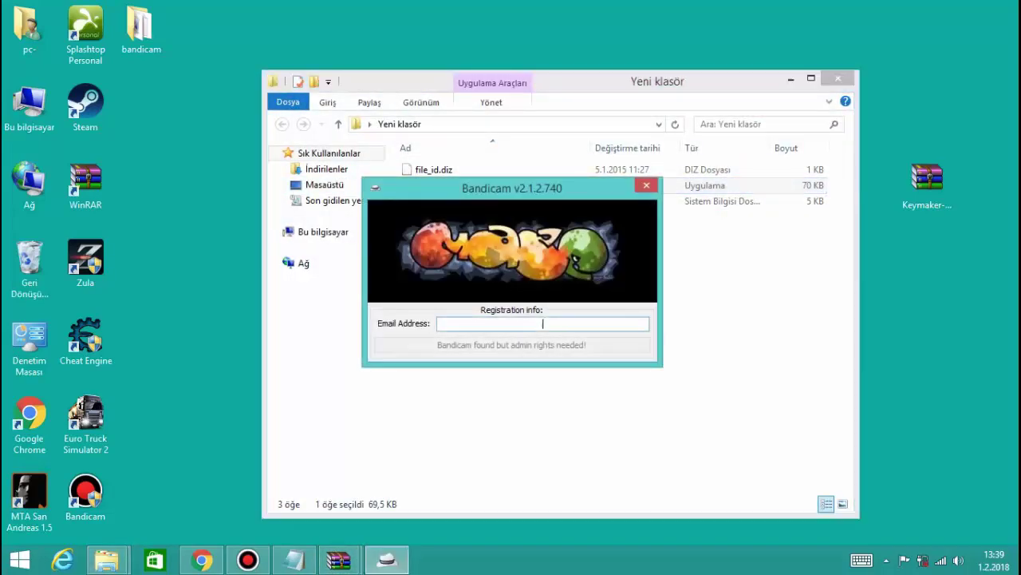
key("alt+F4")
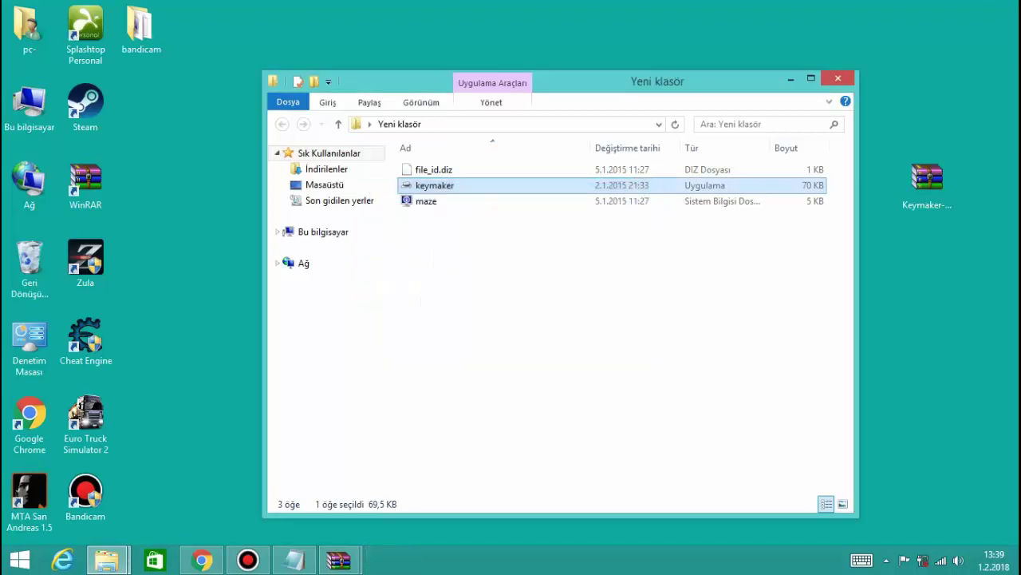
key("alt+Tab")
Note that it must first run as administrator, ending 'içine attğım 3 tane', and lower Notepad
type("önem")
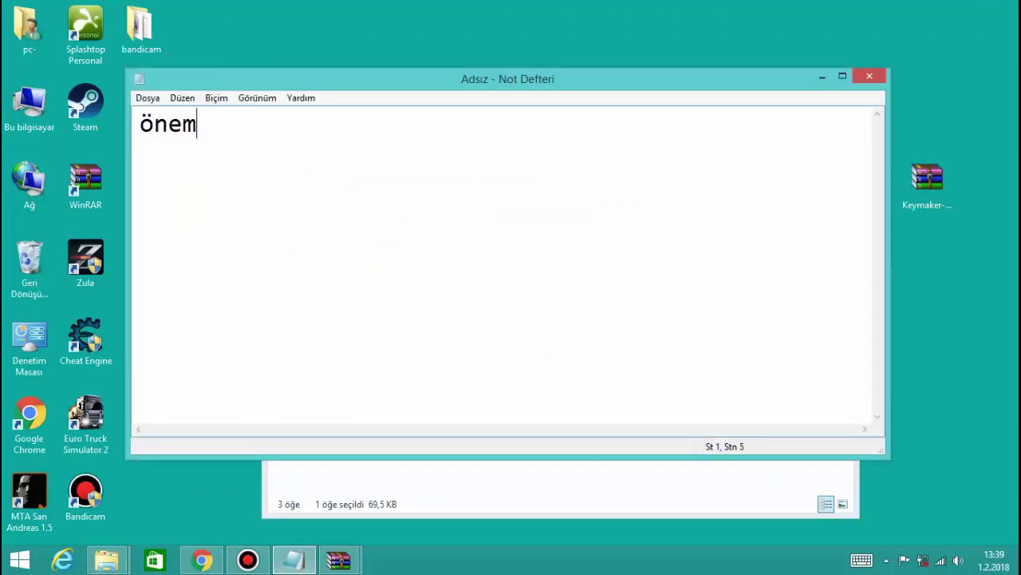
type("li bir şe")
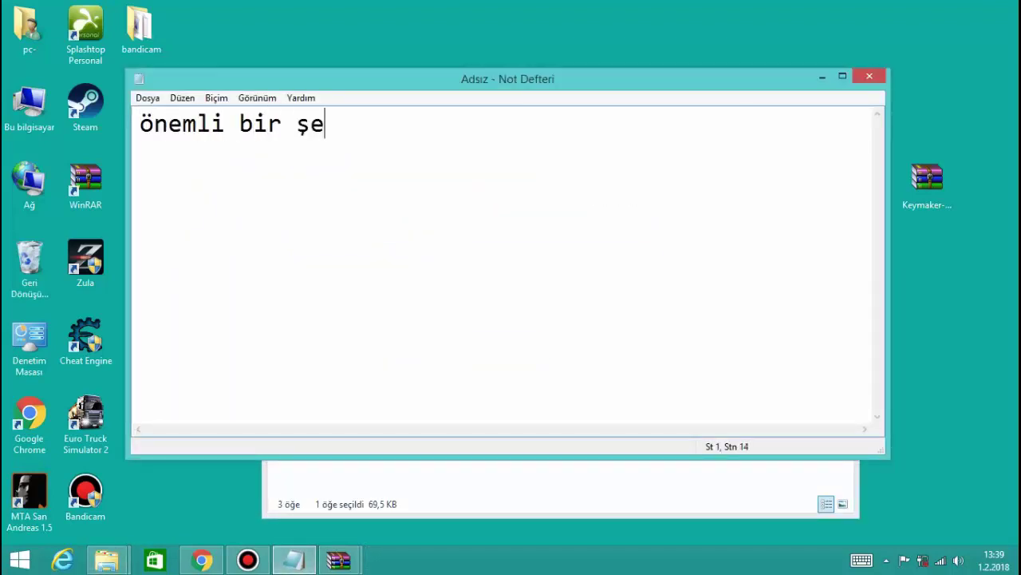
type("y var bur")
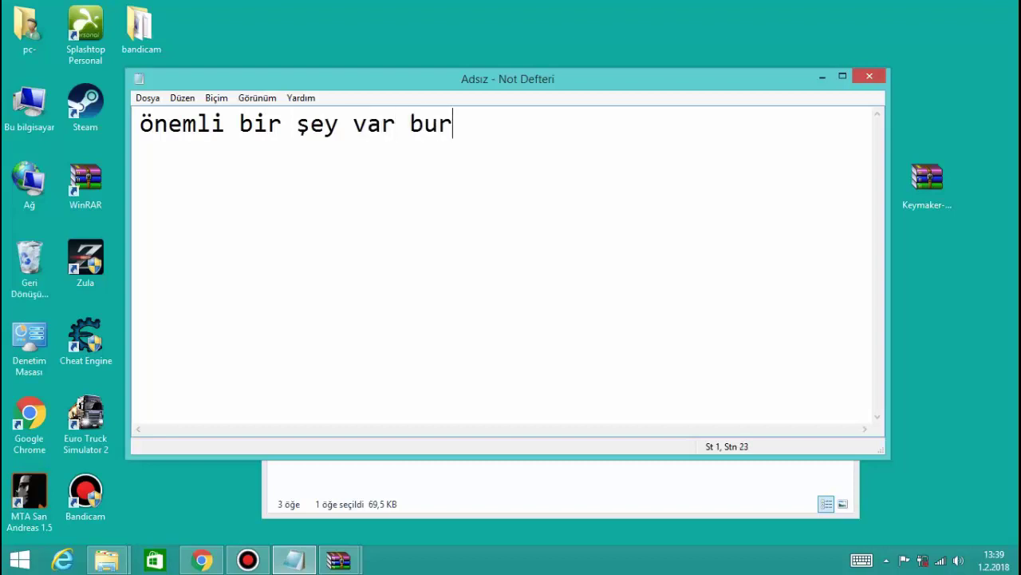
type("ada ")
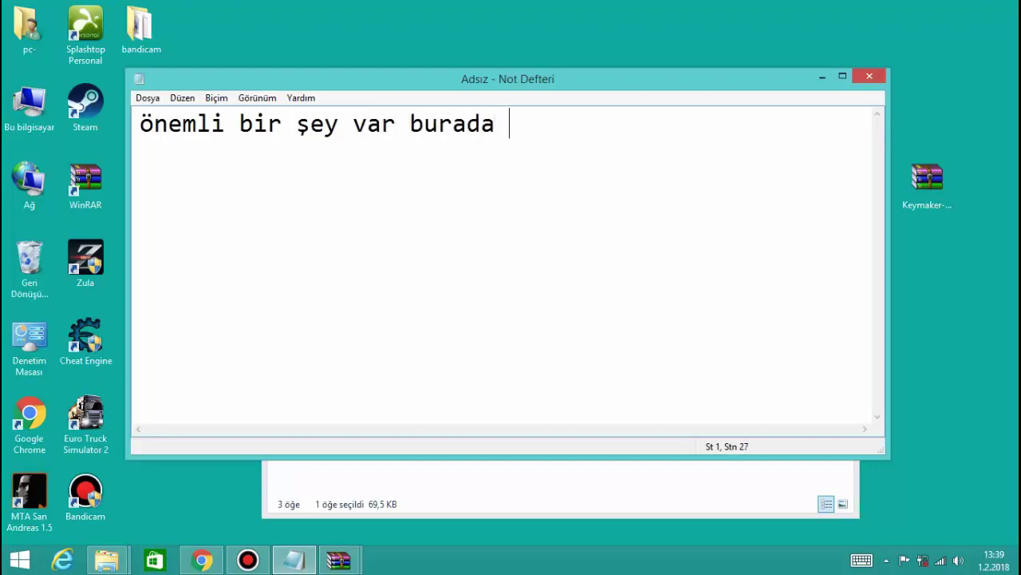
type("öncel")
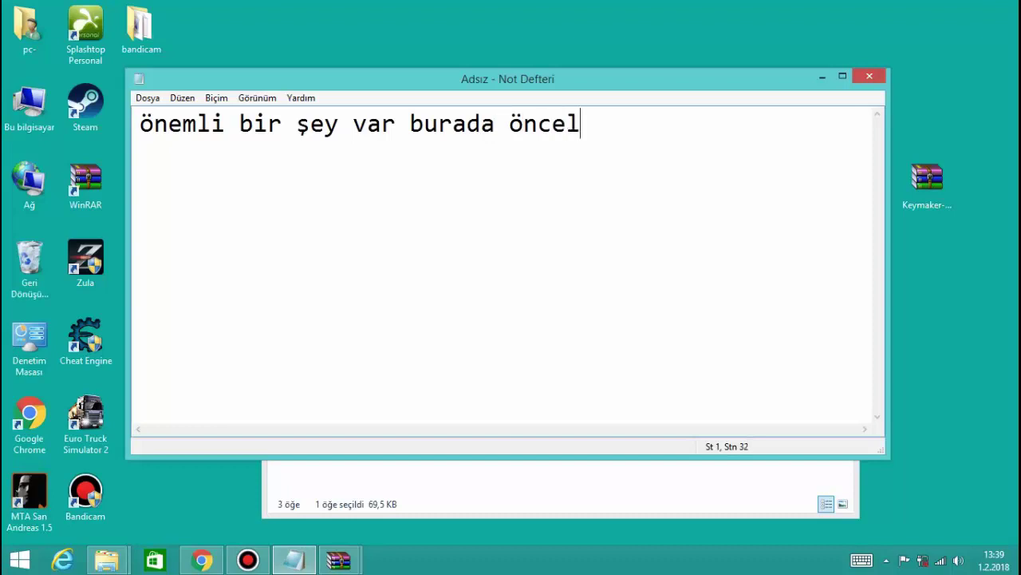
type("ikle ")
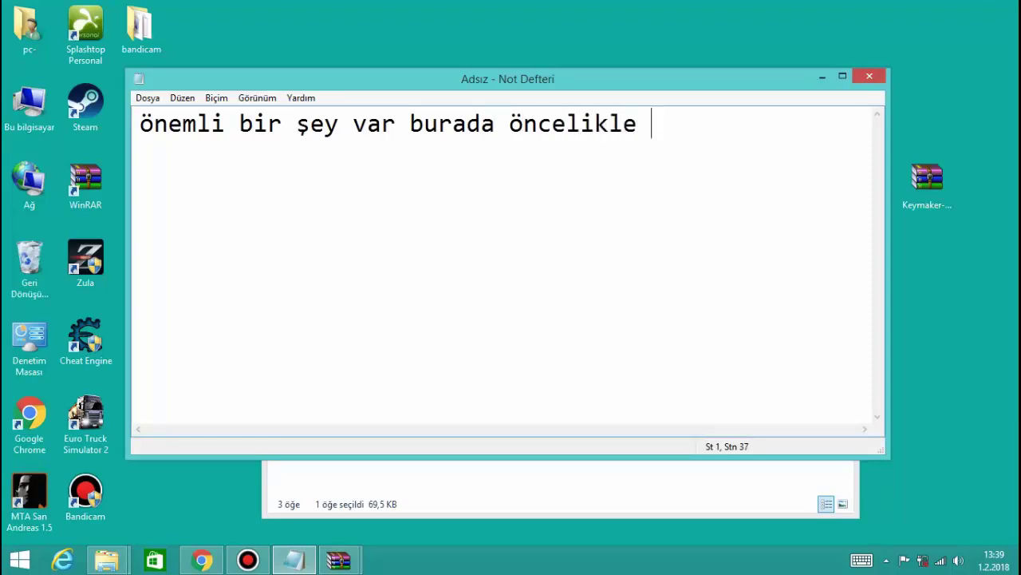
type("yönetici ")
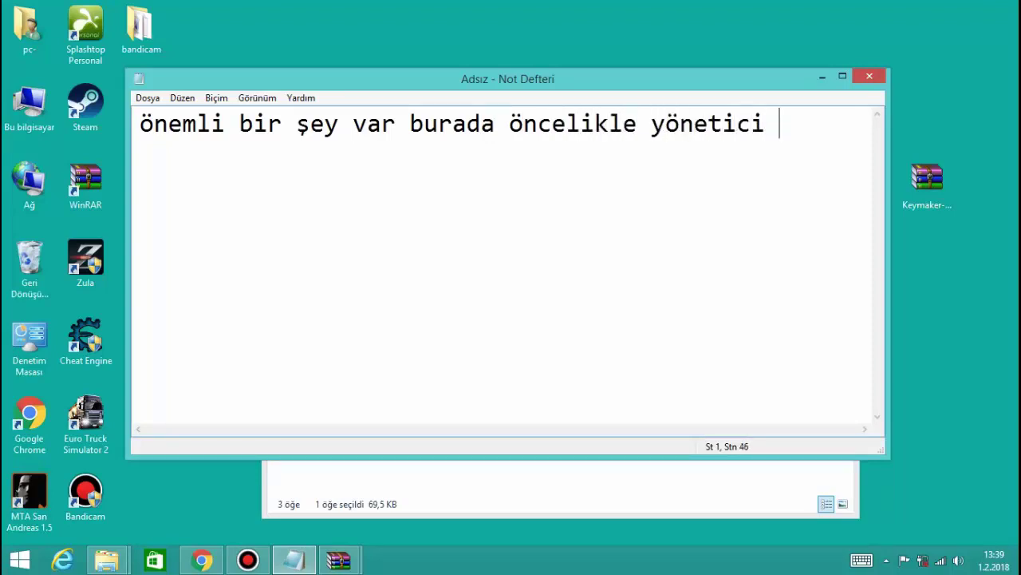
type("olarak ç")
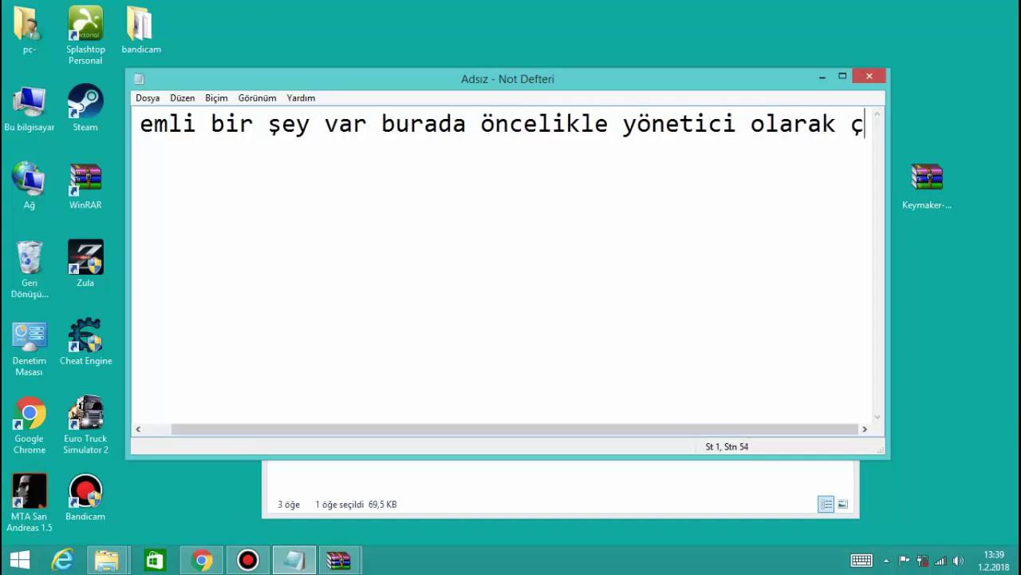
type("alıştırac")
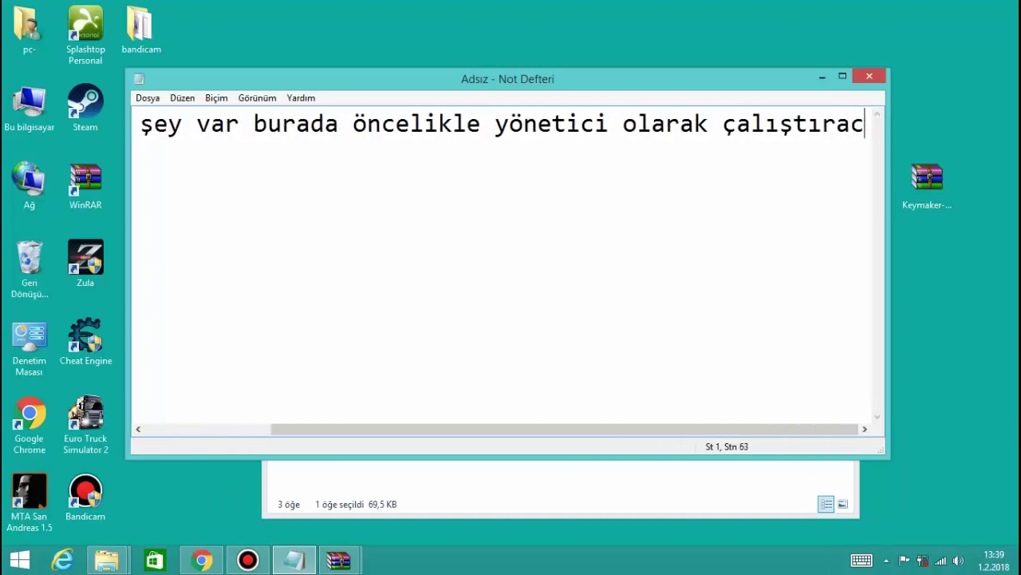
type("ağız sonra")
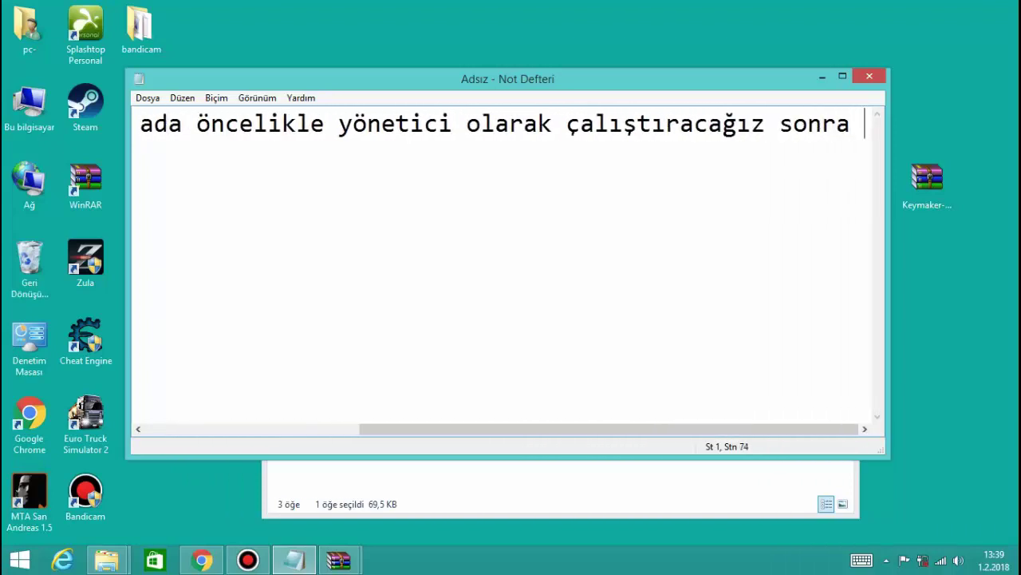
key("BackSpace")
type("da ")
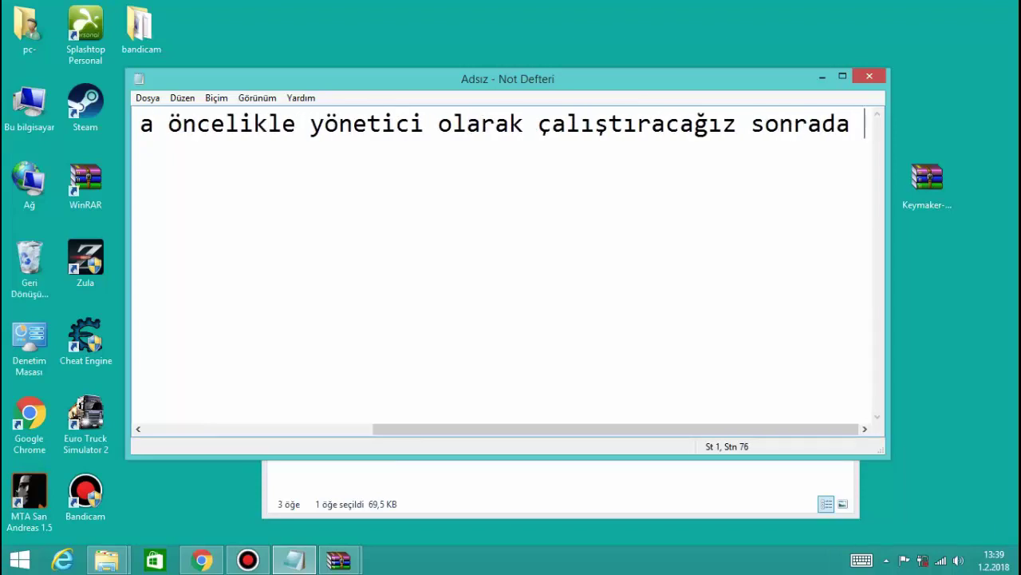
type("içine ")
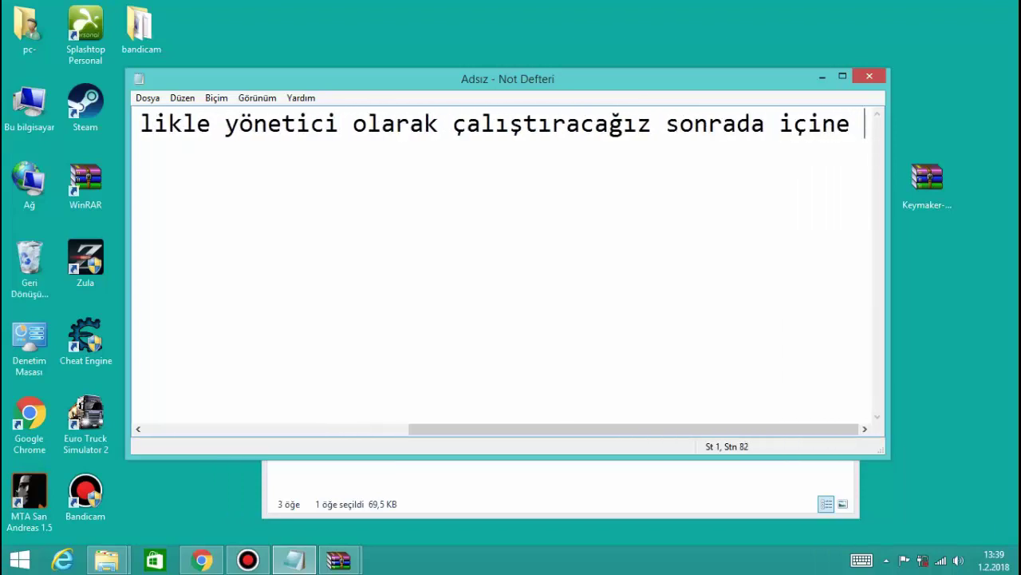
type("attğı")
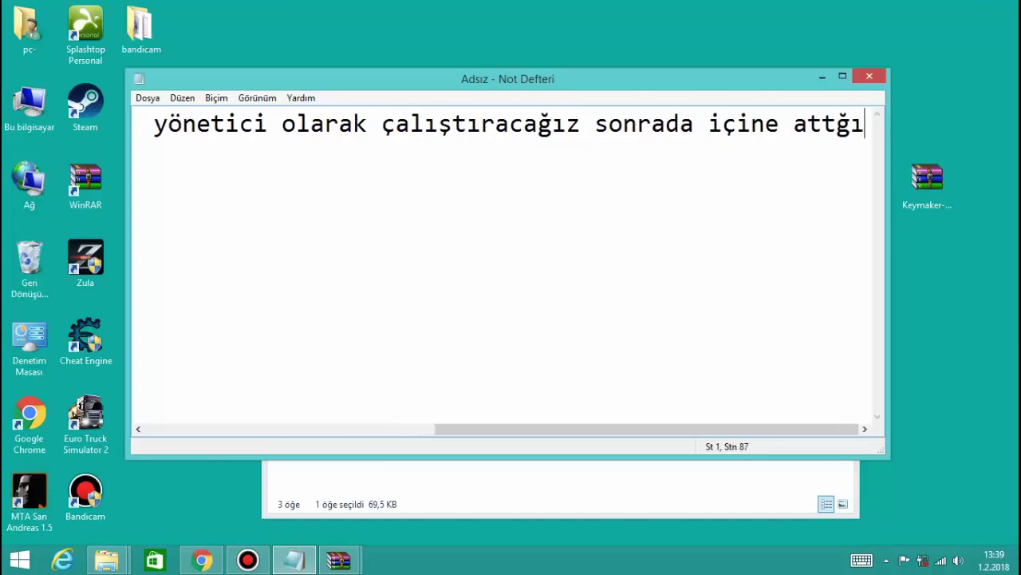
type("m 3 ş")
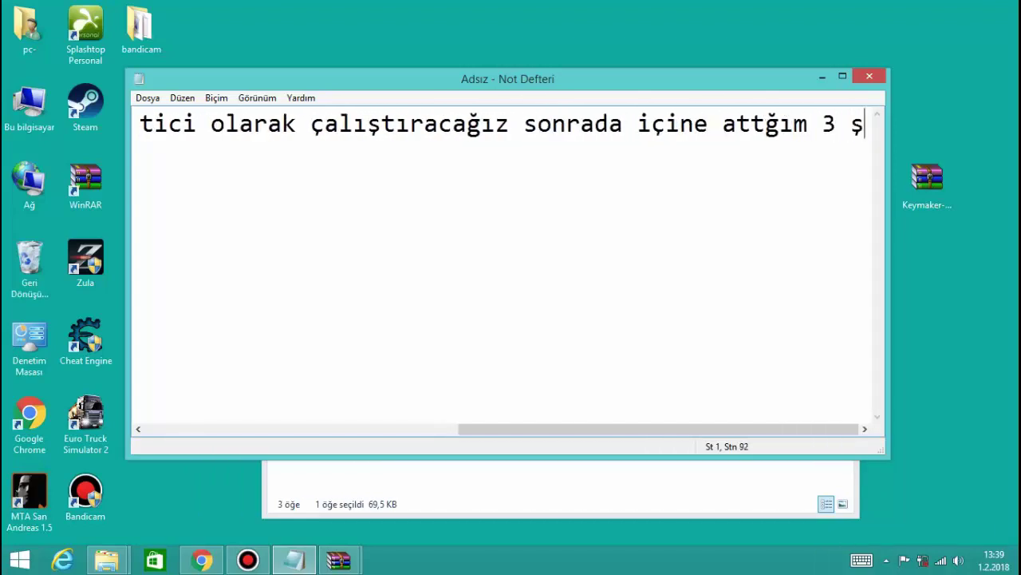
key("BackSpace")
type("tane")
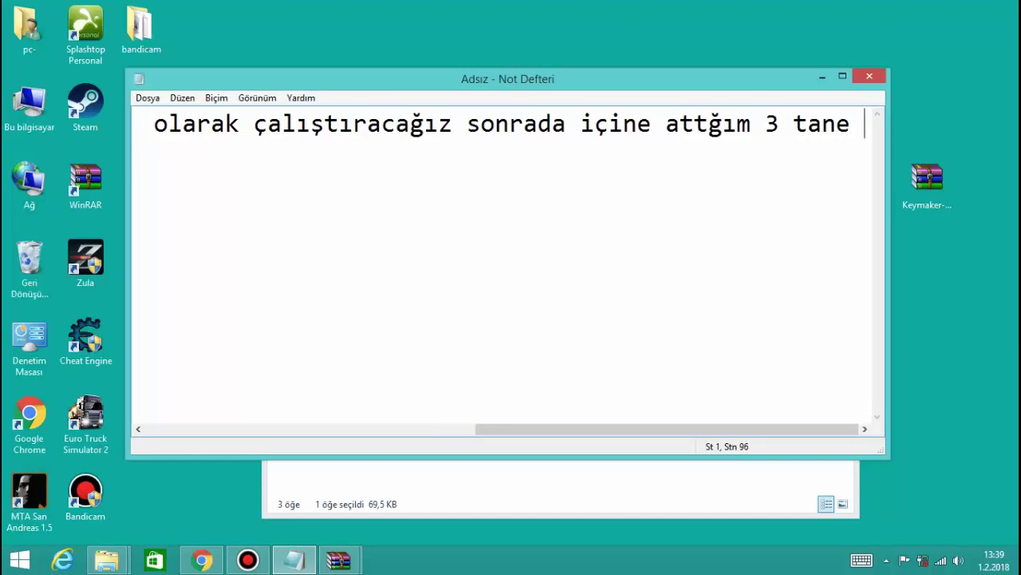
left_click_drag(509, 78, 533, 288)
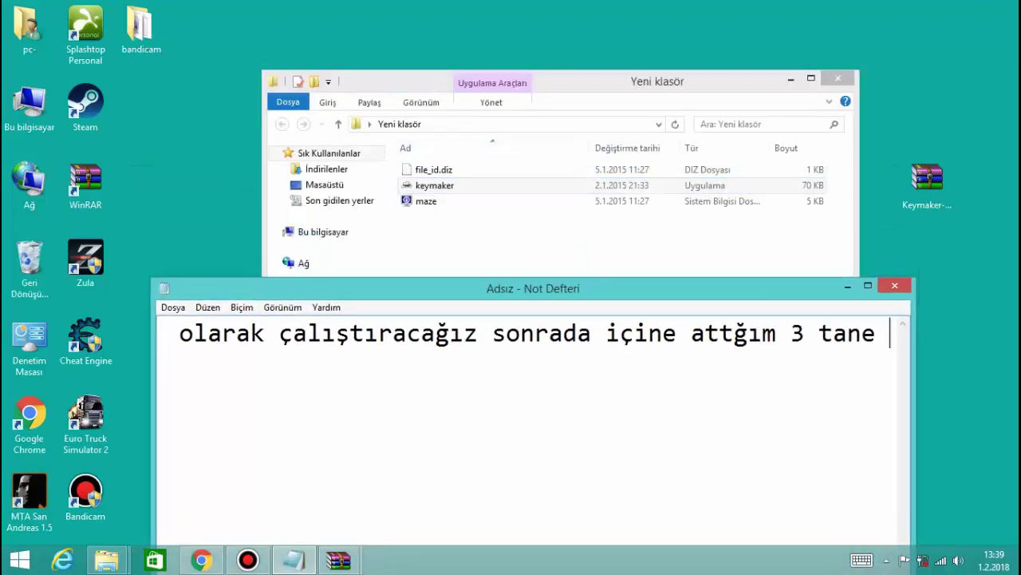
Replace the note with 'bunları silmeyeceğiz aksi ta' and select that line
key("ctrl+a")
key("BackSpace")
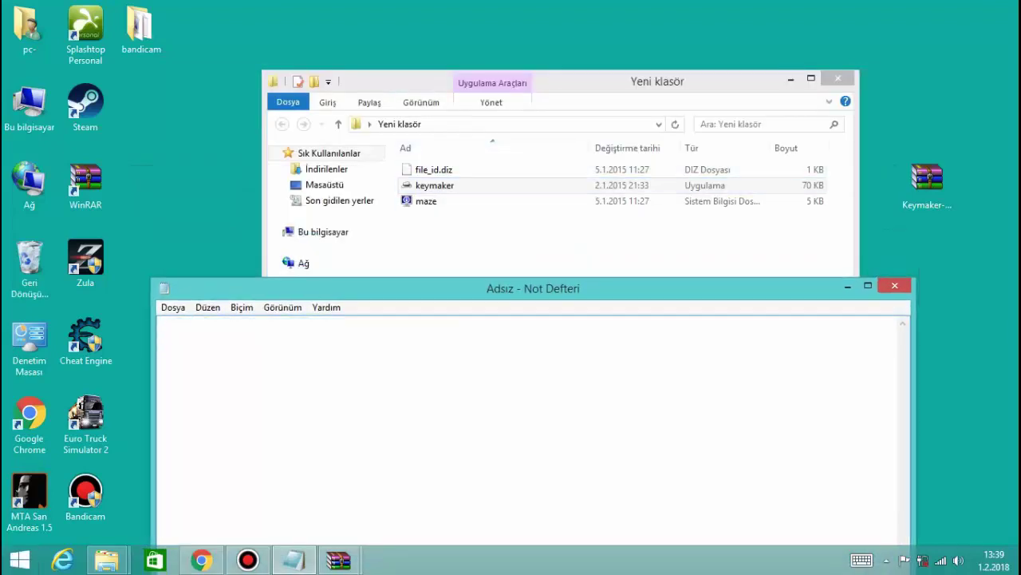
type("bunları si")
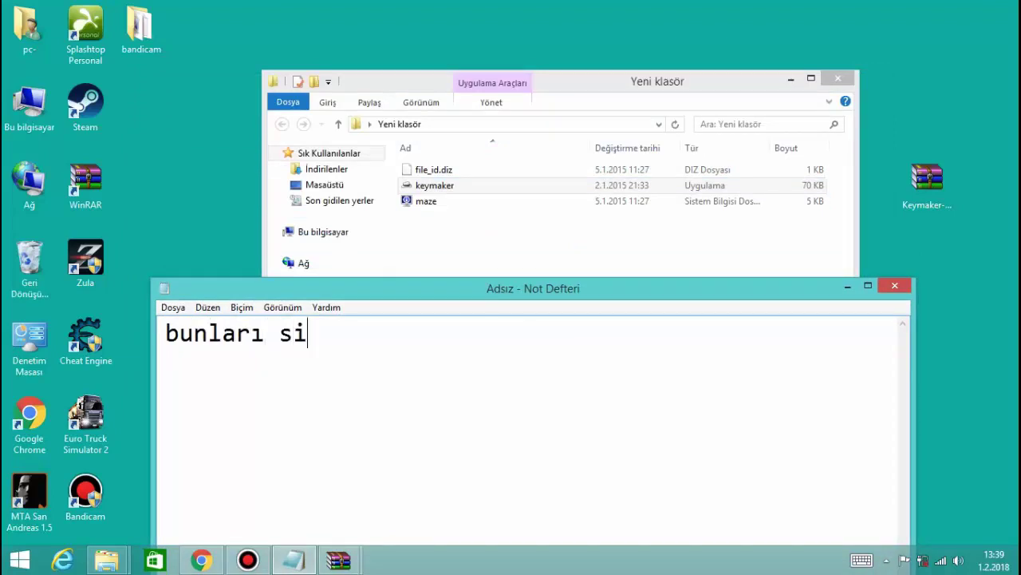
type("lmeyec")
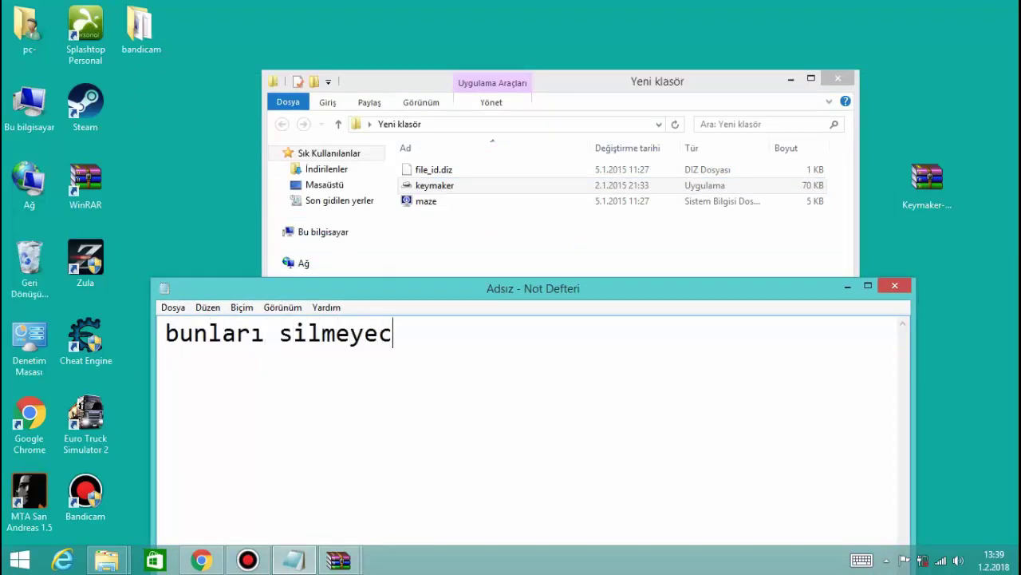
type("eğiz aksi")
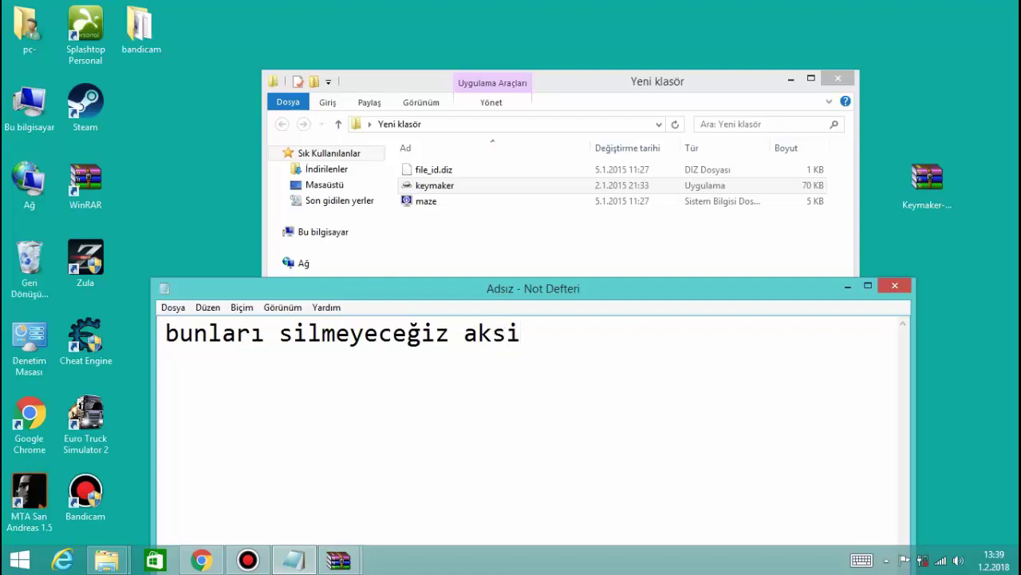
type(" takdirde çalışma")
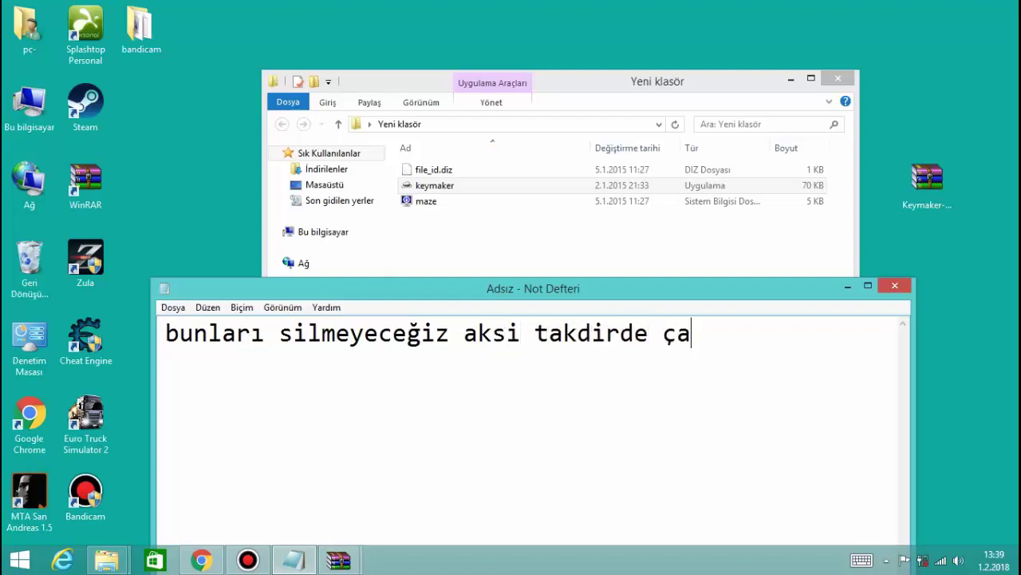
key("BackSpace")
key("BackSpace")
key("BackSpace")
key("BackSpace")
key("BackSpace")
key("BackSpace")
key("BackSpace")
key("BackSpace")
key("BackSpace")
key("BackSpace")
key("BackSpace")
key("BackSpace")
key("BackSpace")
key("BackSpace")
key("Return")
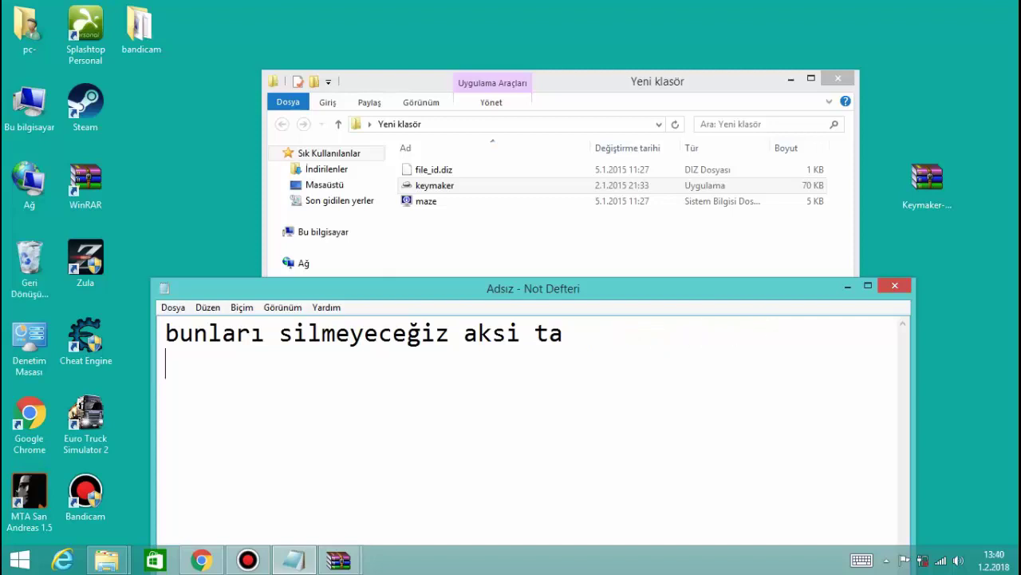
key("BackSpace")
left_click_drag(495, 332, 377, 333)
left_click_drag(565, 333, 164, 333)
Close the emptied note and set keymaker to always run as administrator in Compatibility properties
key("BackSpace")
key("alt+F4")
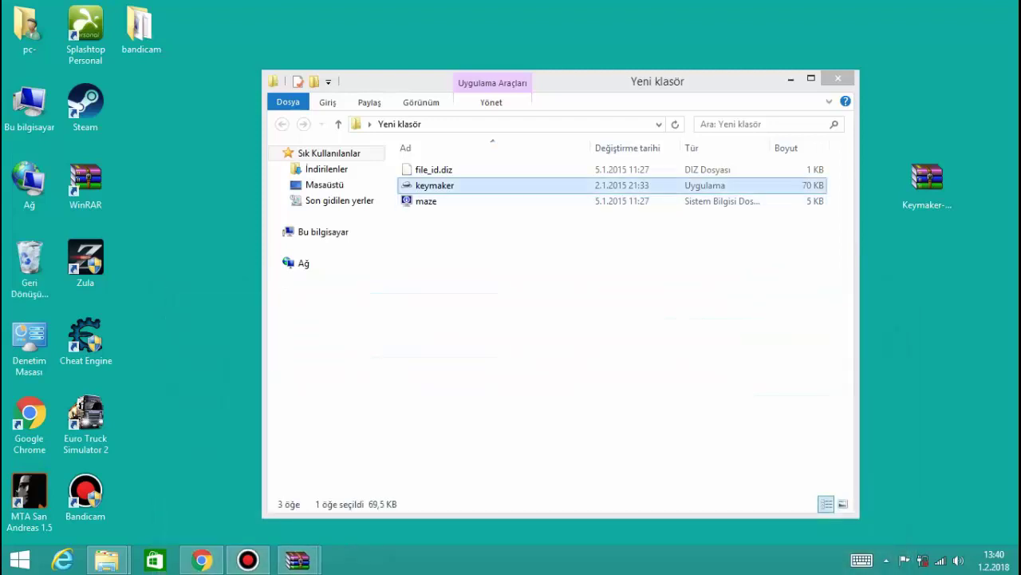
key("shift+F10")
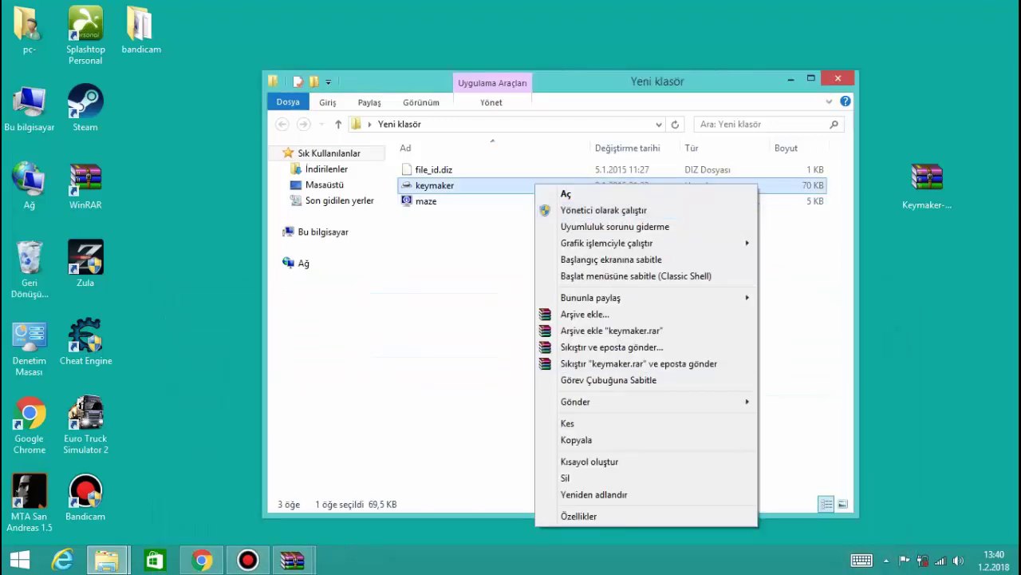
key("r")
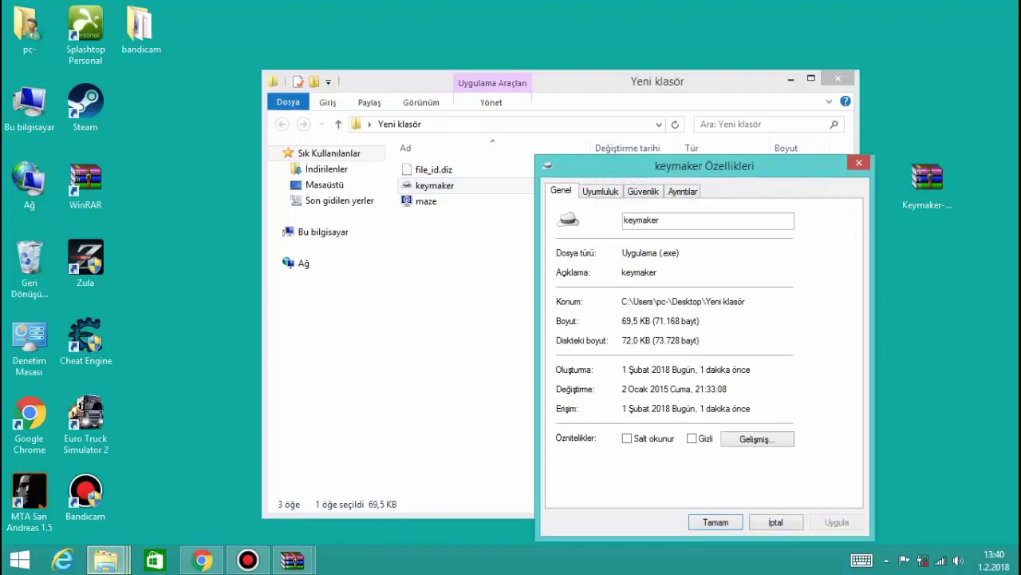
key("ctrl+Tab")
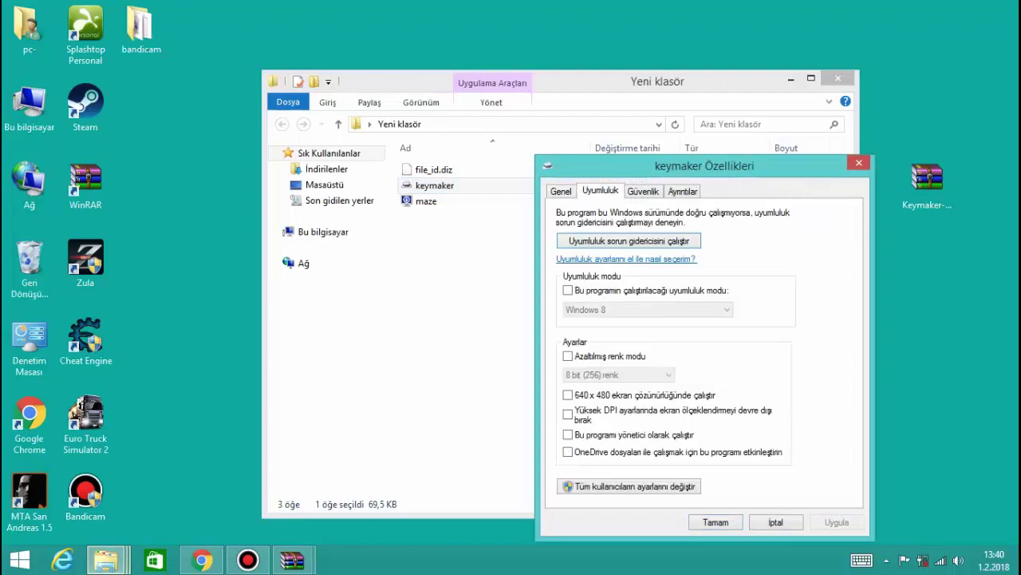
left_click(567, 434)
left_click(836, 522)
key("Return")
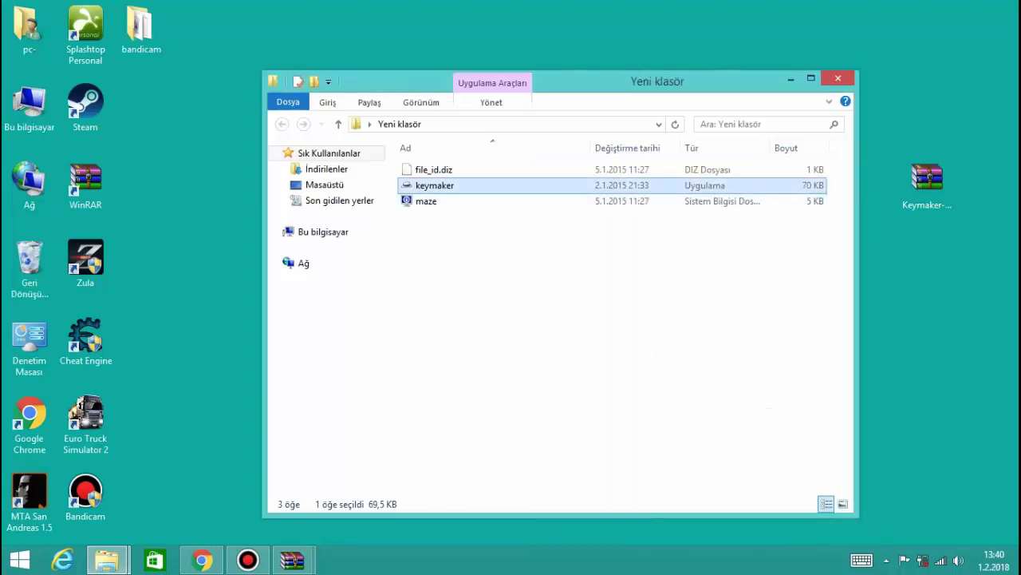